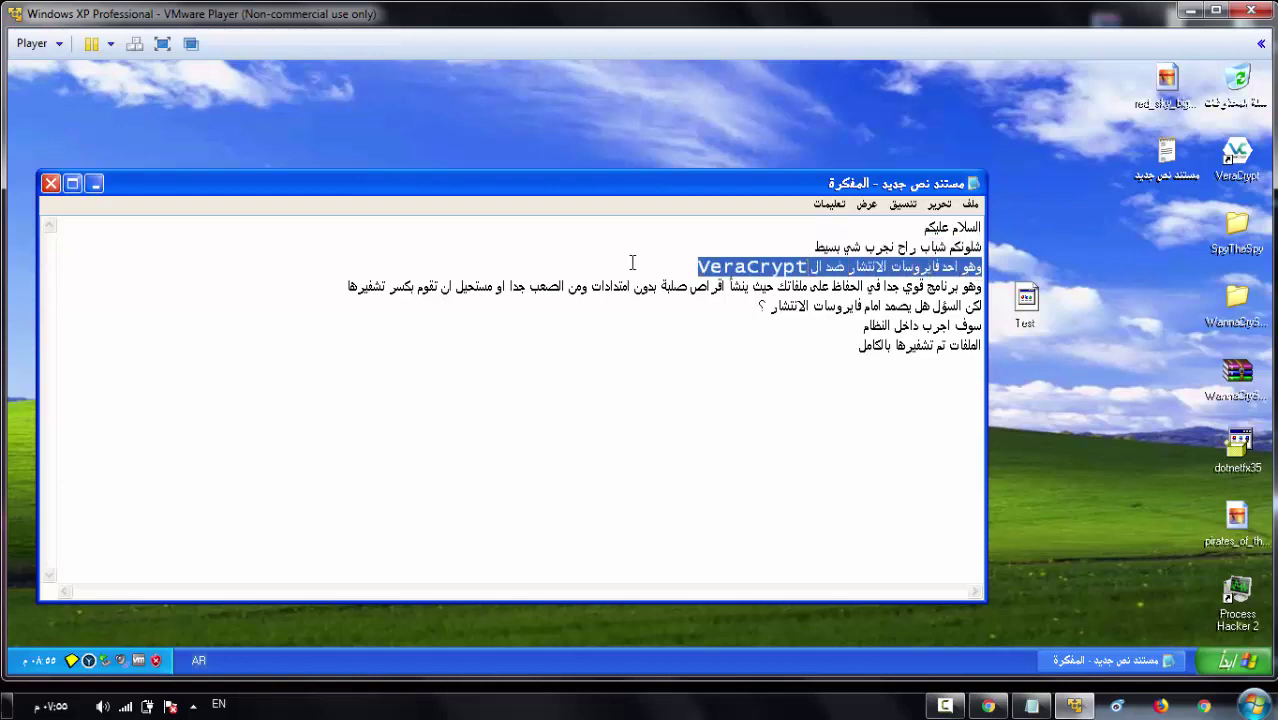
- Highlight the note's lines on protecting files, withstanding ransomware, and testing inside the system
left_click(719, 287)
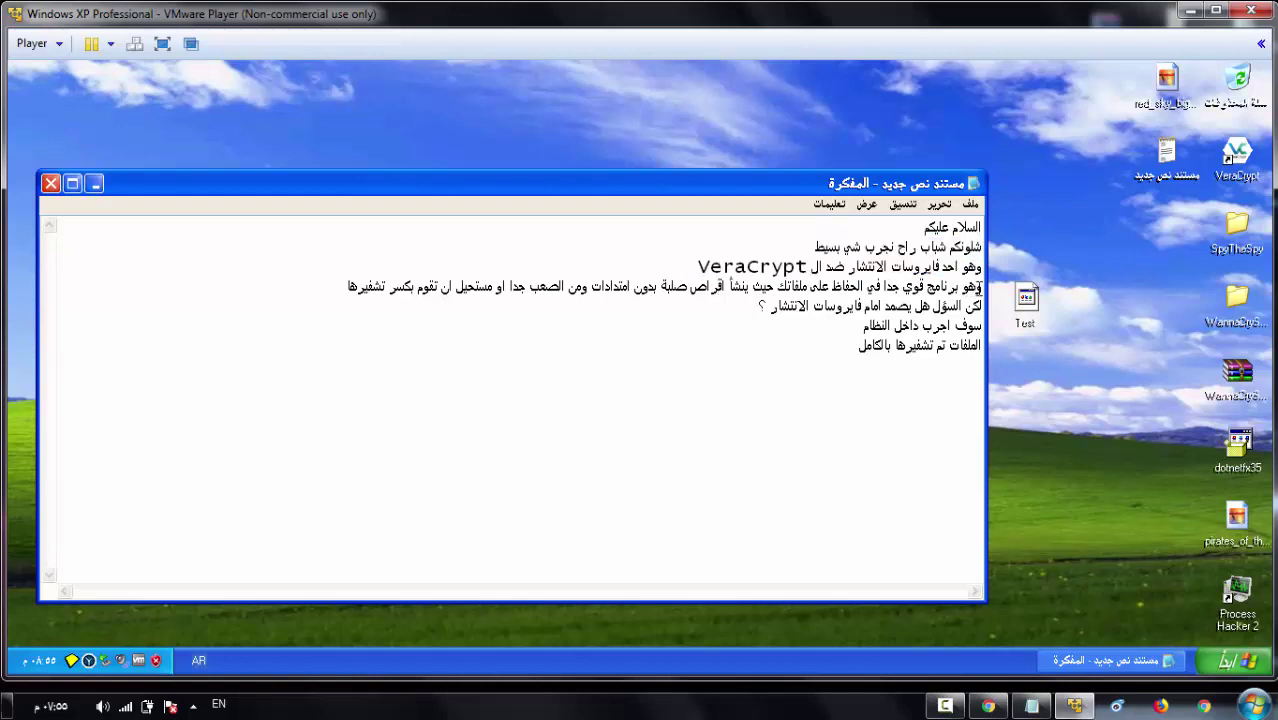
left_click_drag(980, 287, 353, 292)
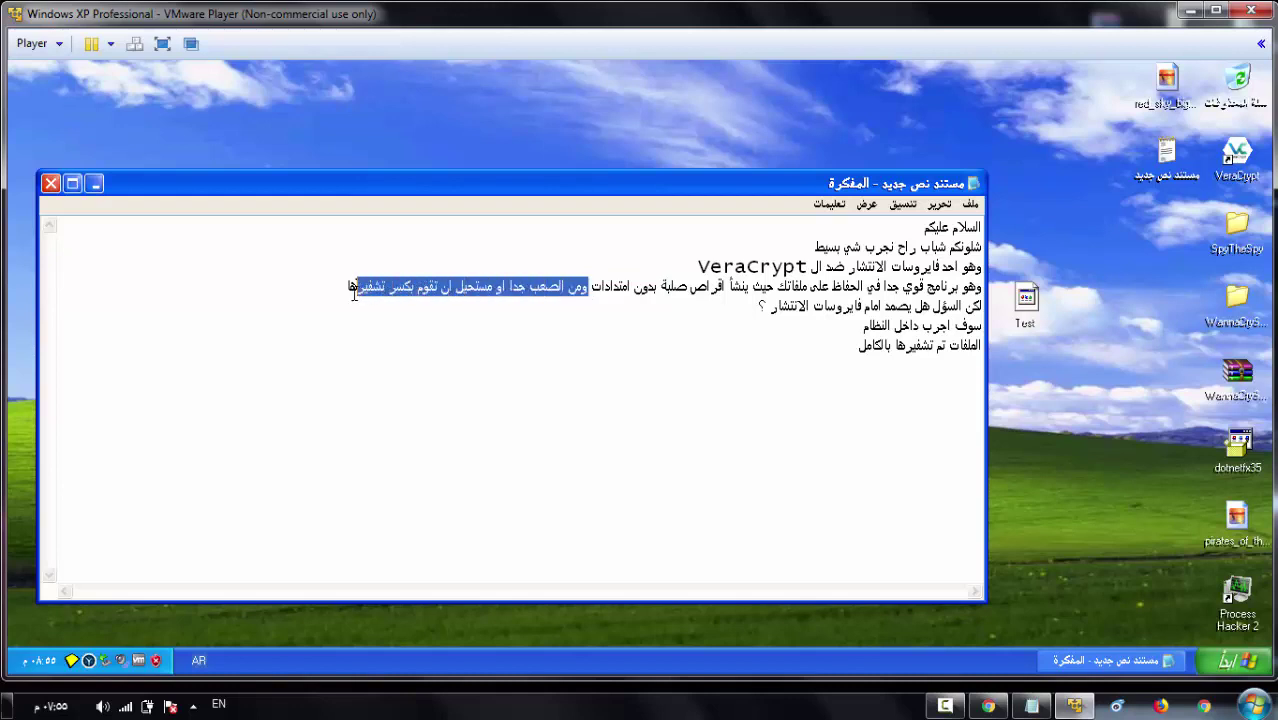
left_click(748, 347)
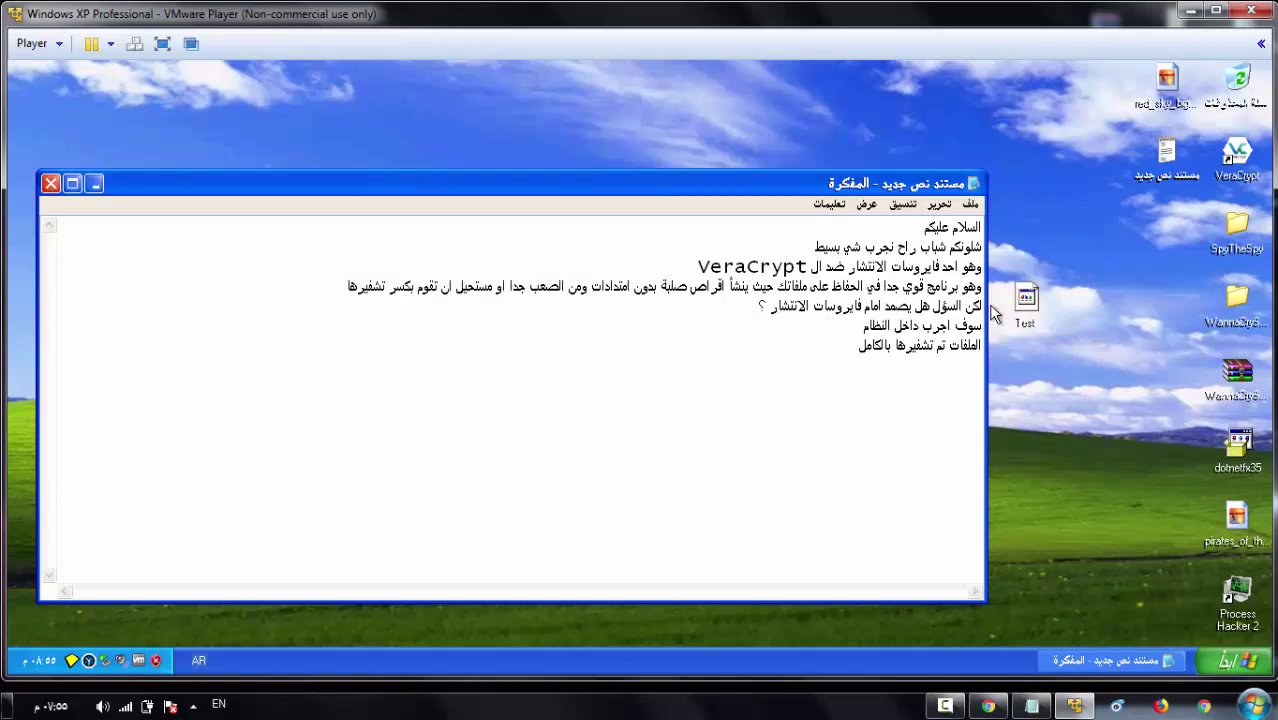
left_click_drag(984, 310, 744, 305)
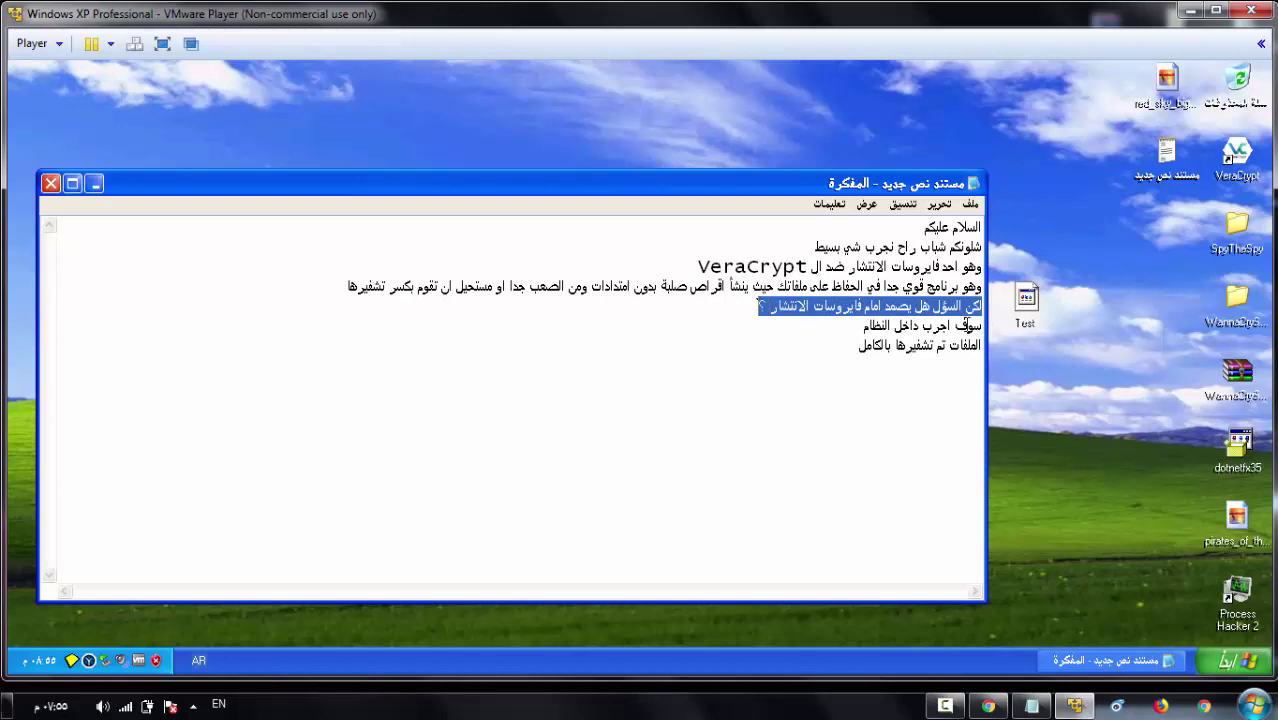
left_click_drag(981, 325, 830, 328)
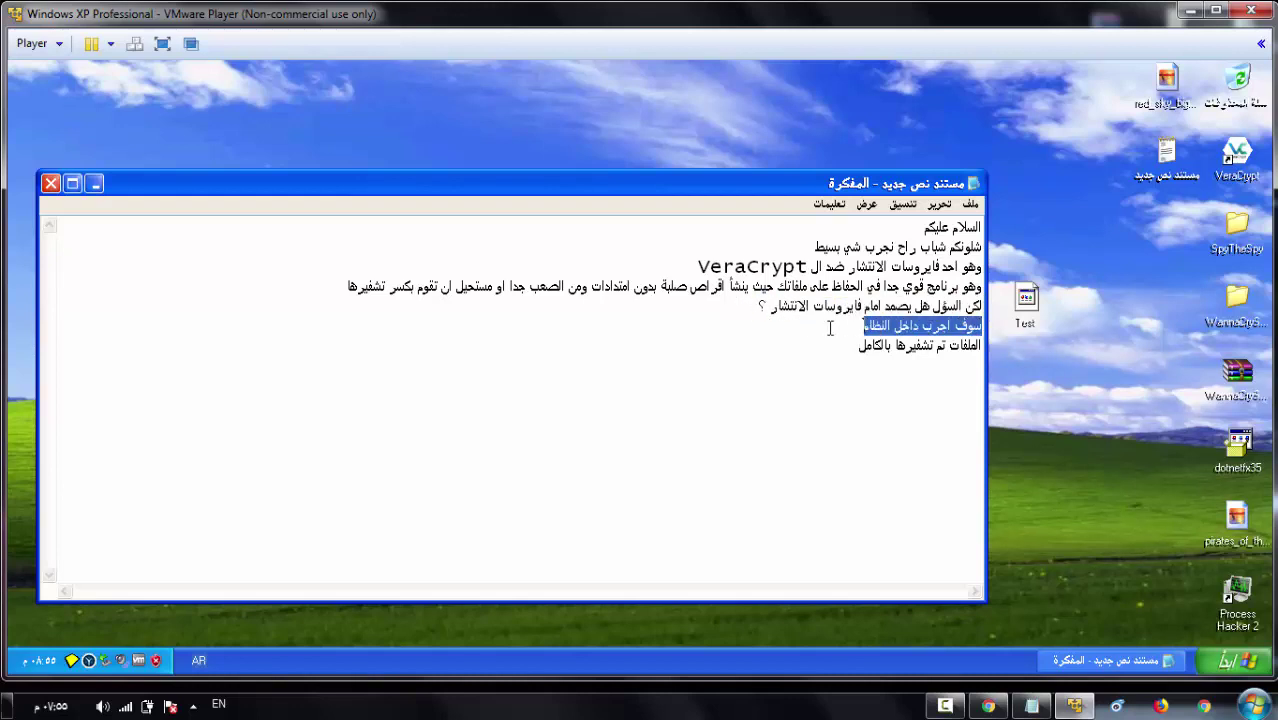
- Close the note, answer the save prompt, and open the WannaCrySample-master folder
left_click(51, 183)
left_click(622, 425)
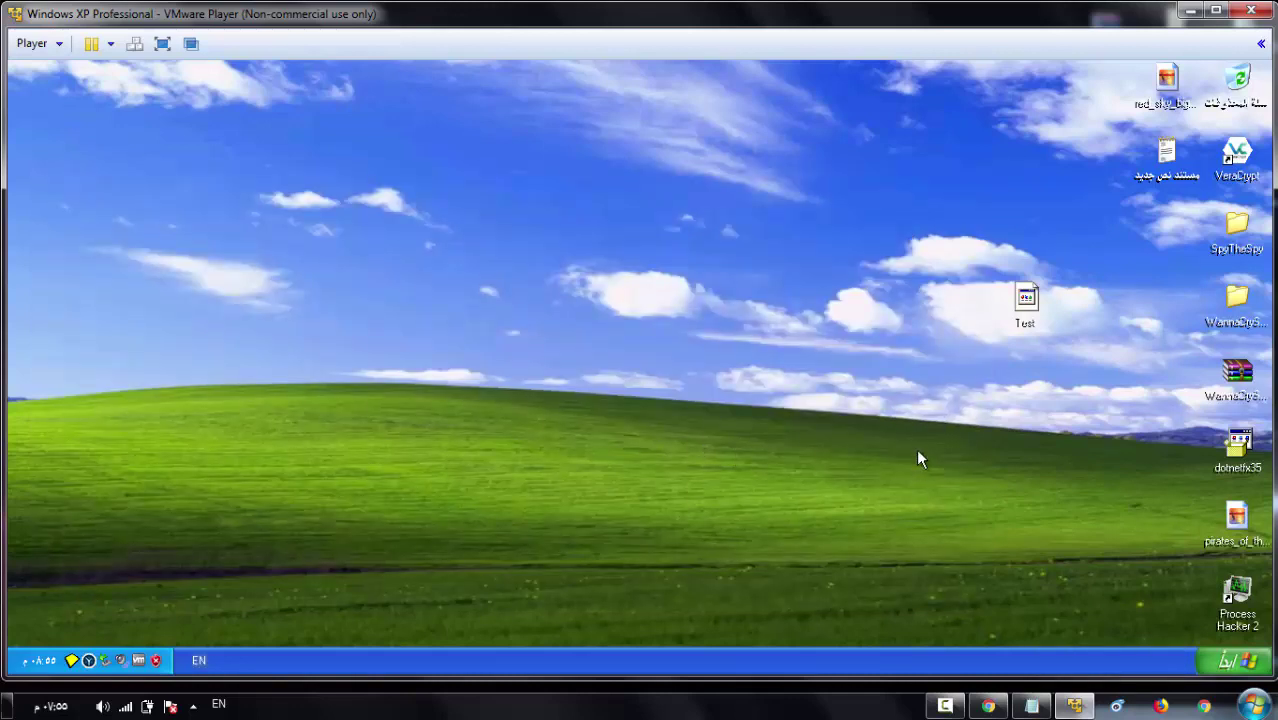
double_click(1236, 302)
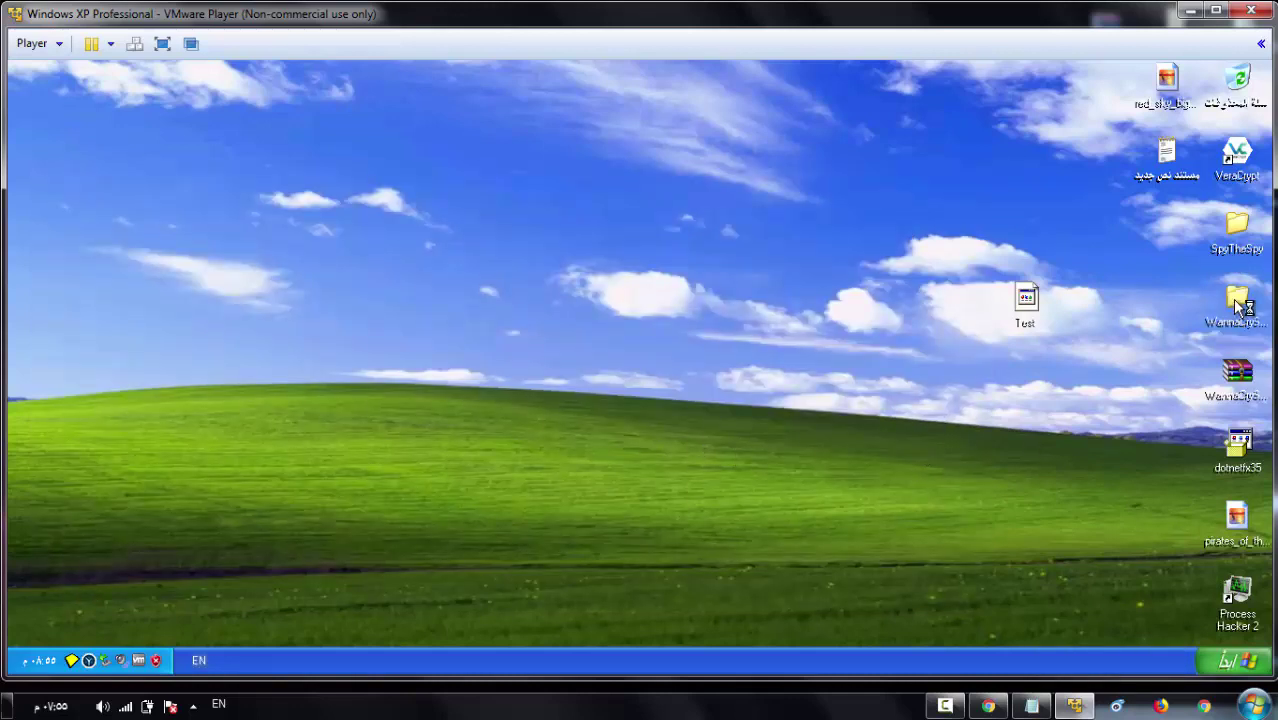
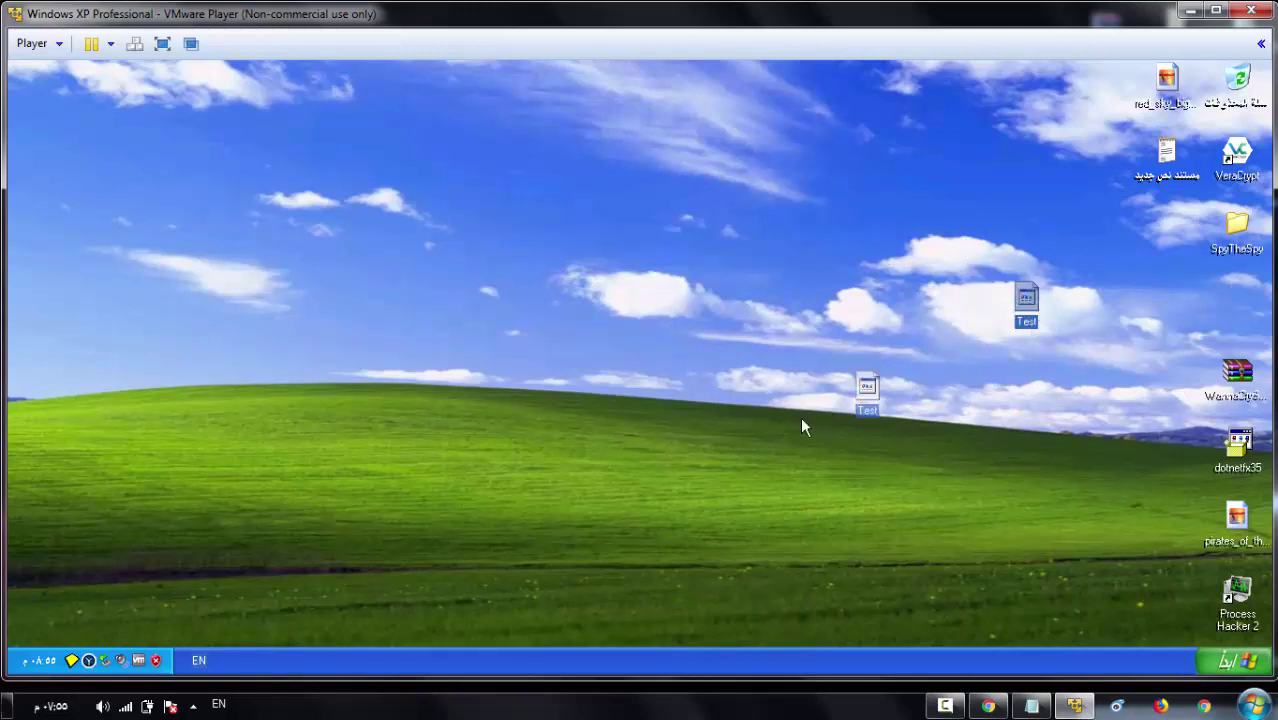
- Drag the Test icon to a new spot on the XP guest desktop
left_click_drag(801, 420, 724, 459)
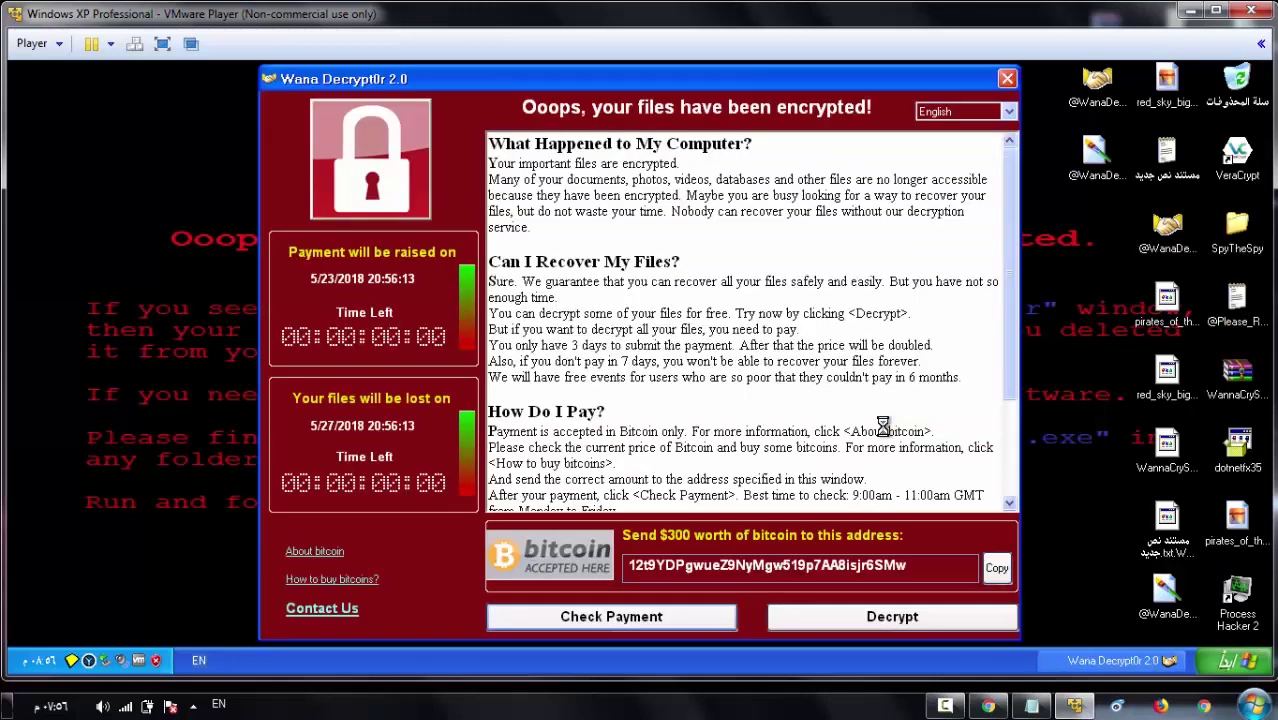
- Close the Wana Decrypt0r window, then select the Test file and open its context menu
left_click(1007, 79)
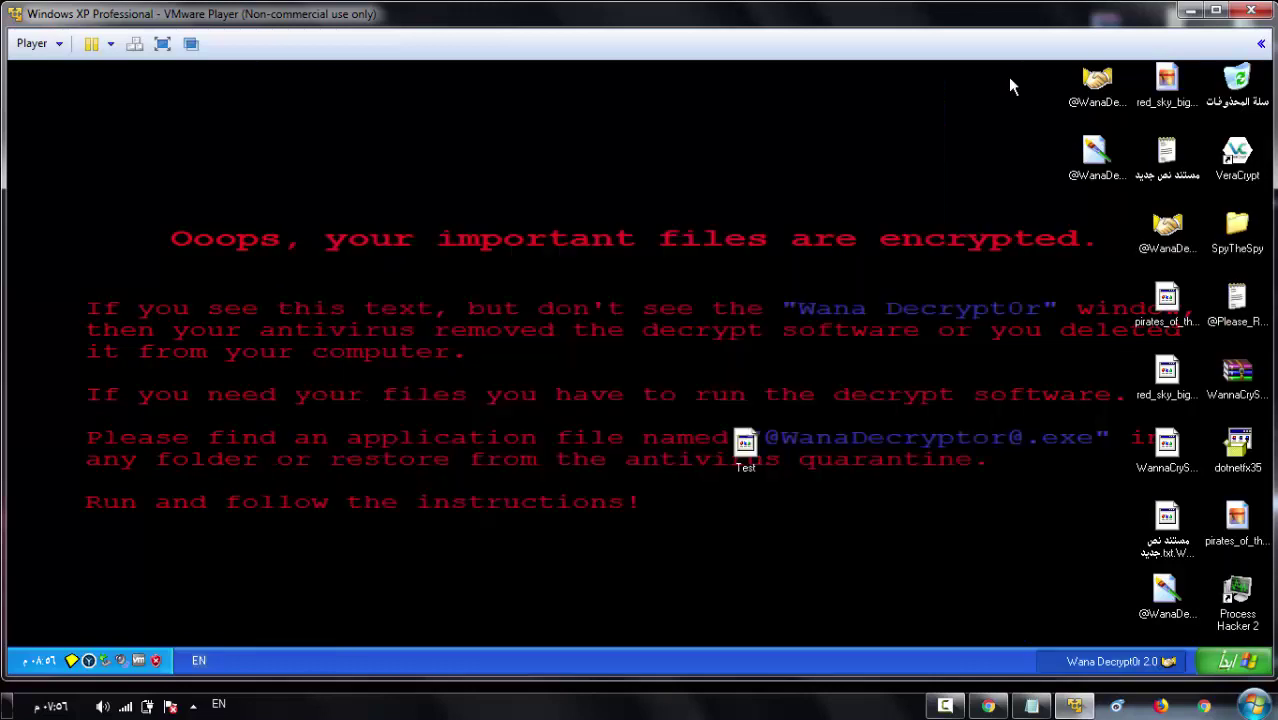
left_click_drag(648, 346, 766, 514)
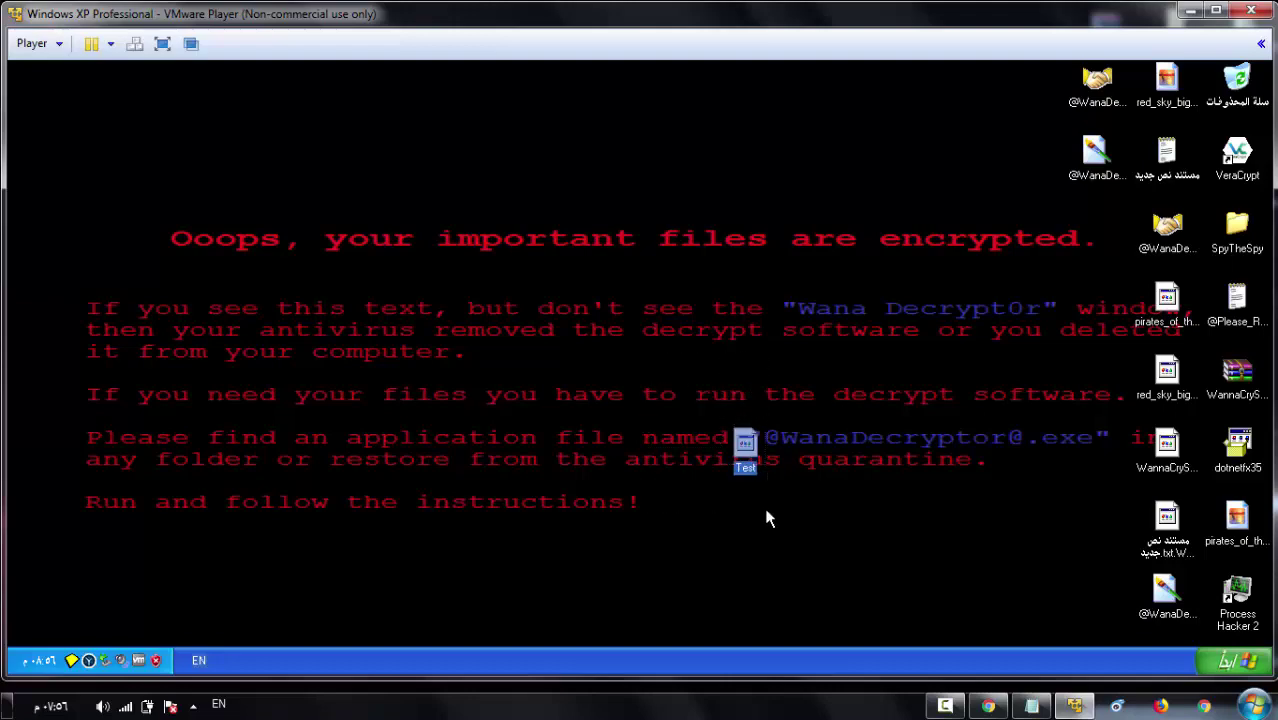
right_click(748, 453)
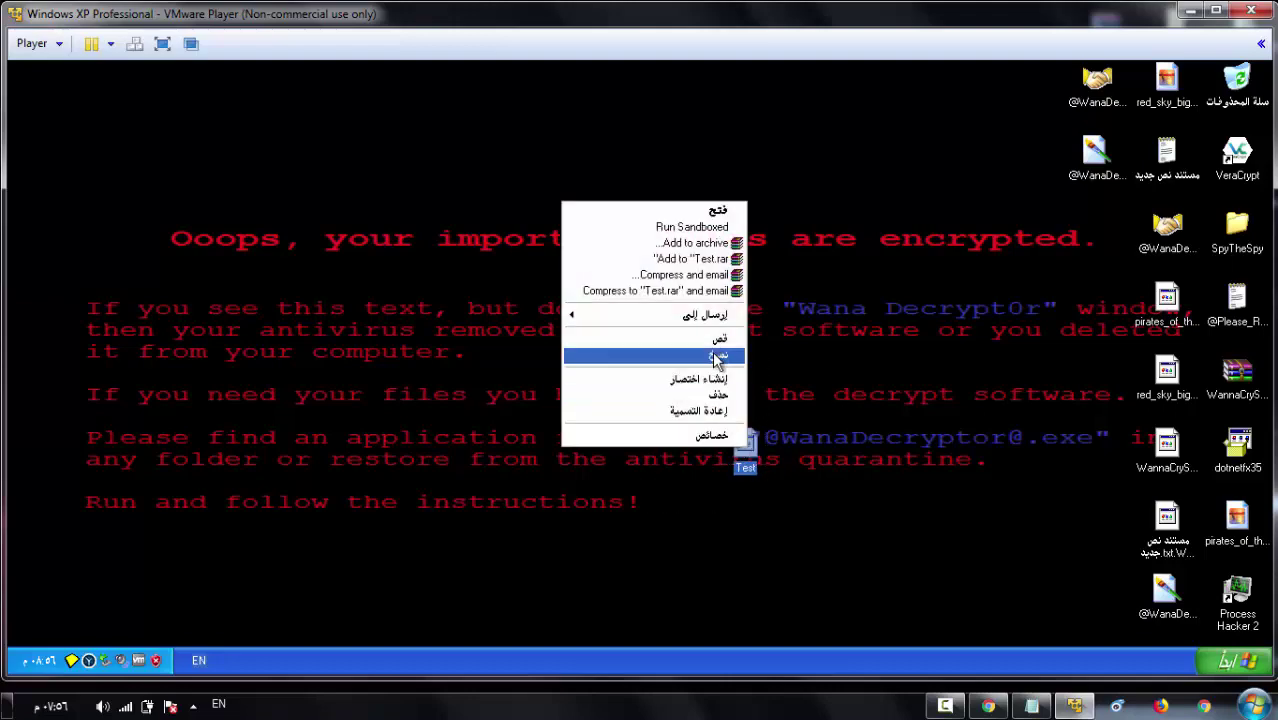
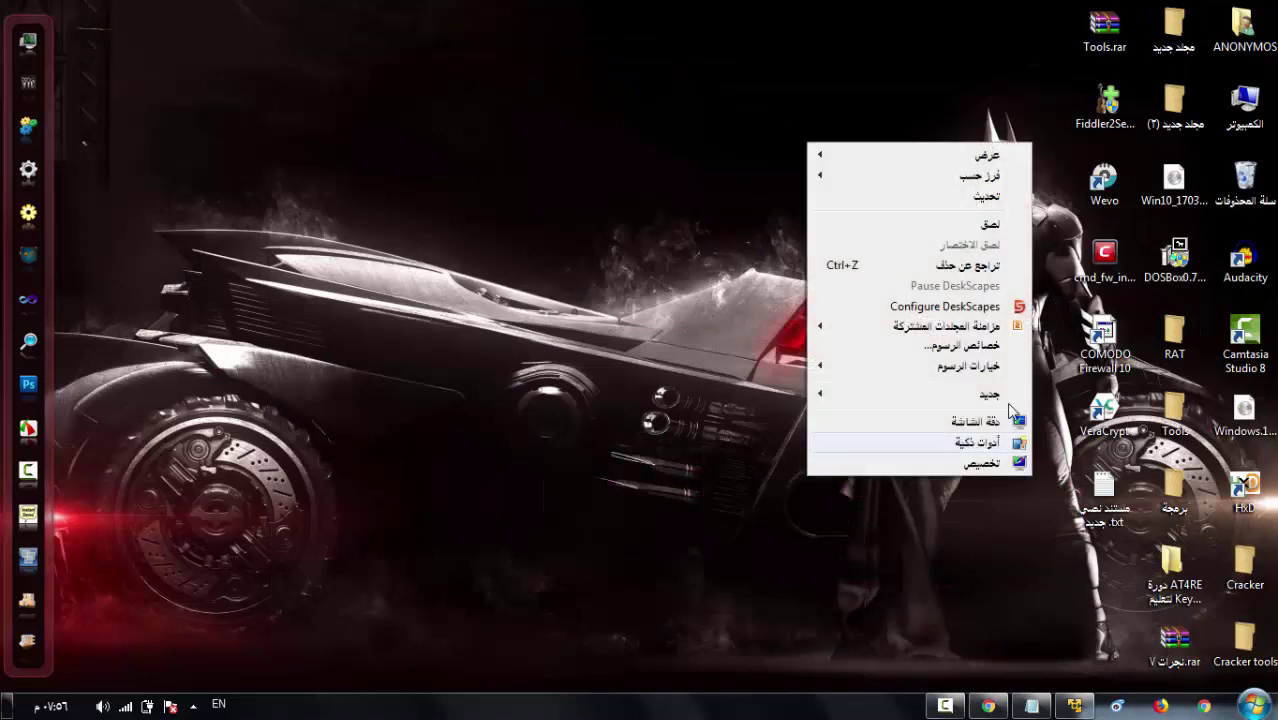
- Paste the Test file onto the desktop and restore the Windows XP VM showing the ransom note
left_click(993, 228)
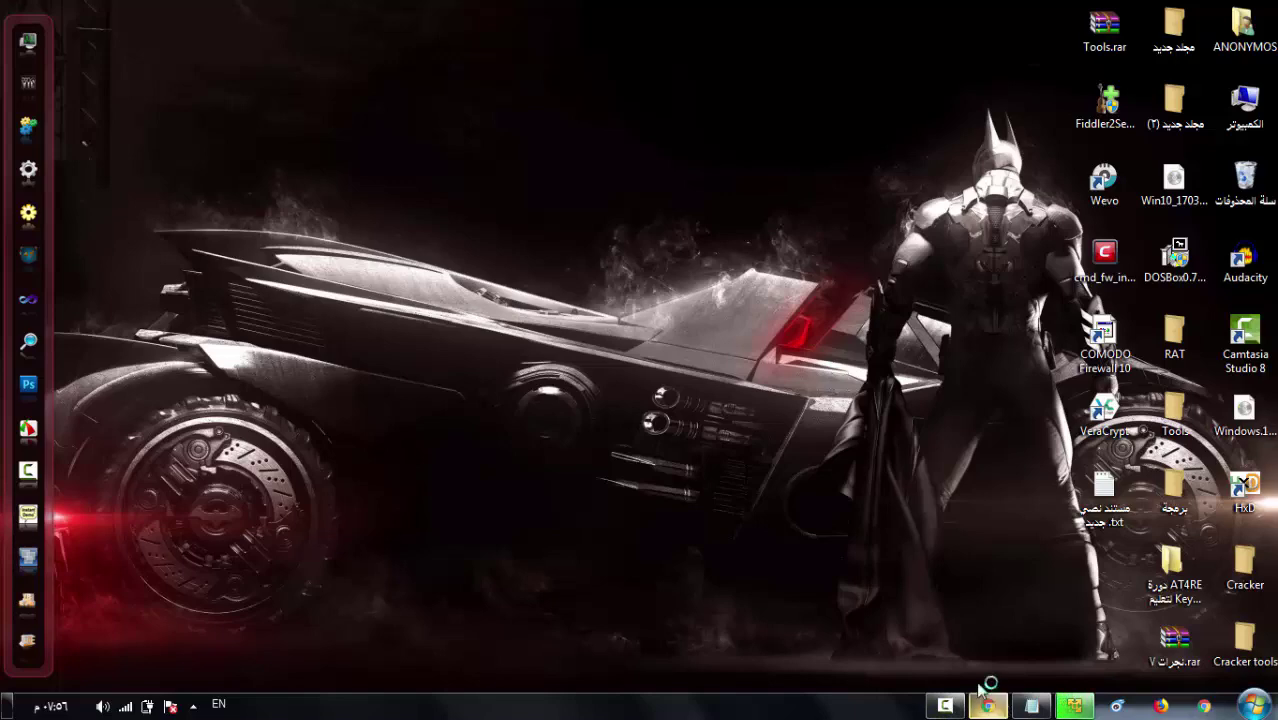
key("ctrl+v")
left_click(1074, 707)
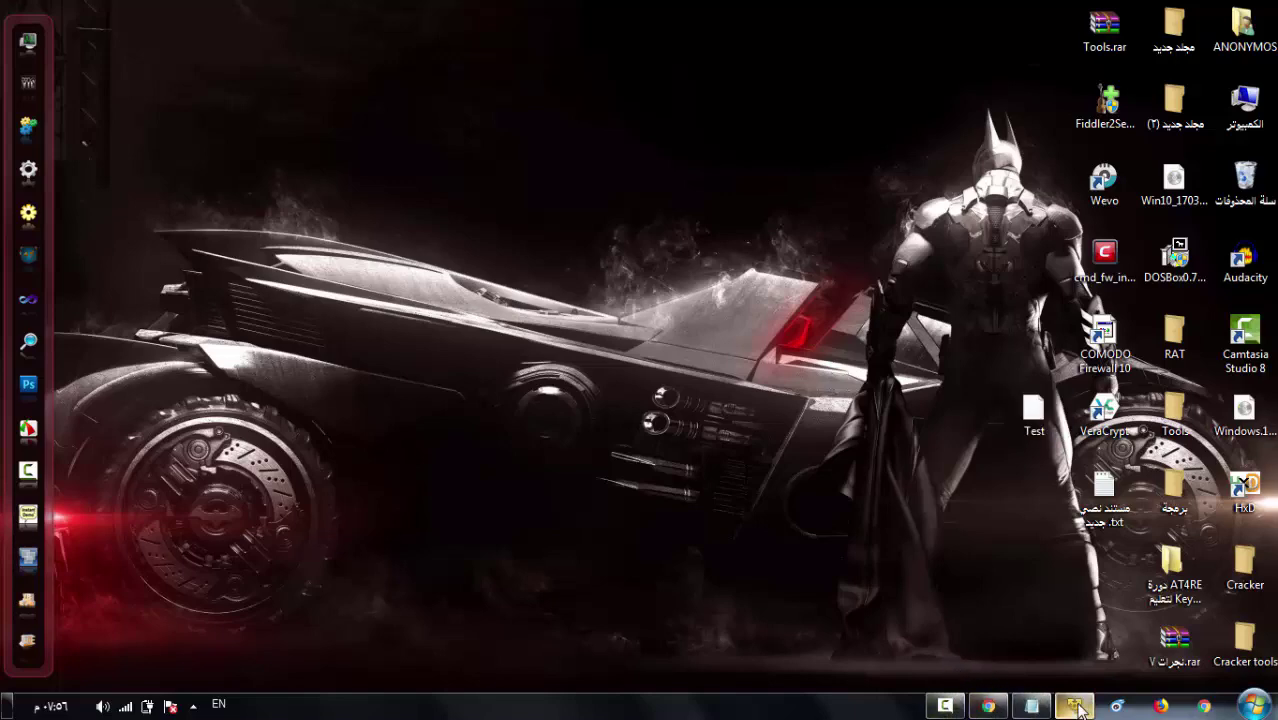
left_click(92, 660)
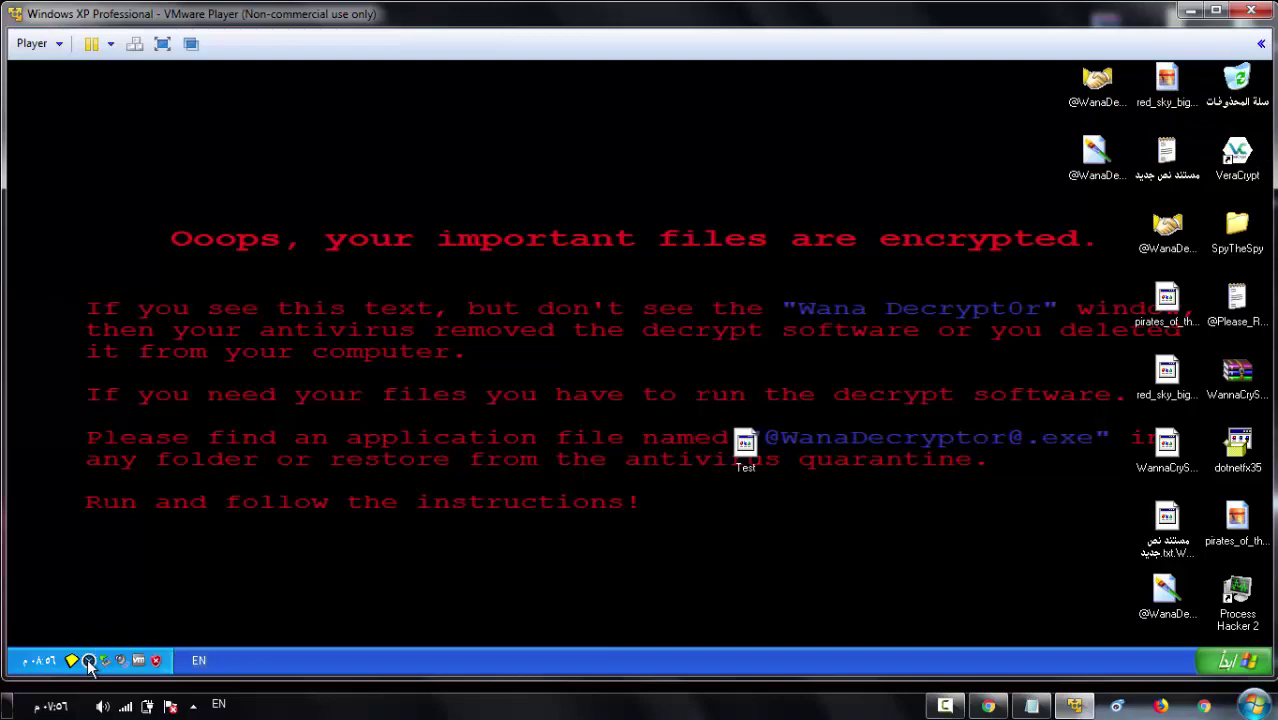
- Stop Toolwiz Time Freeze in the VM, minimise VMware Player, and place Test beside the text file
left_click(89, 661)
left_click(905, 201)
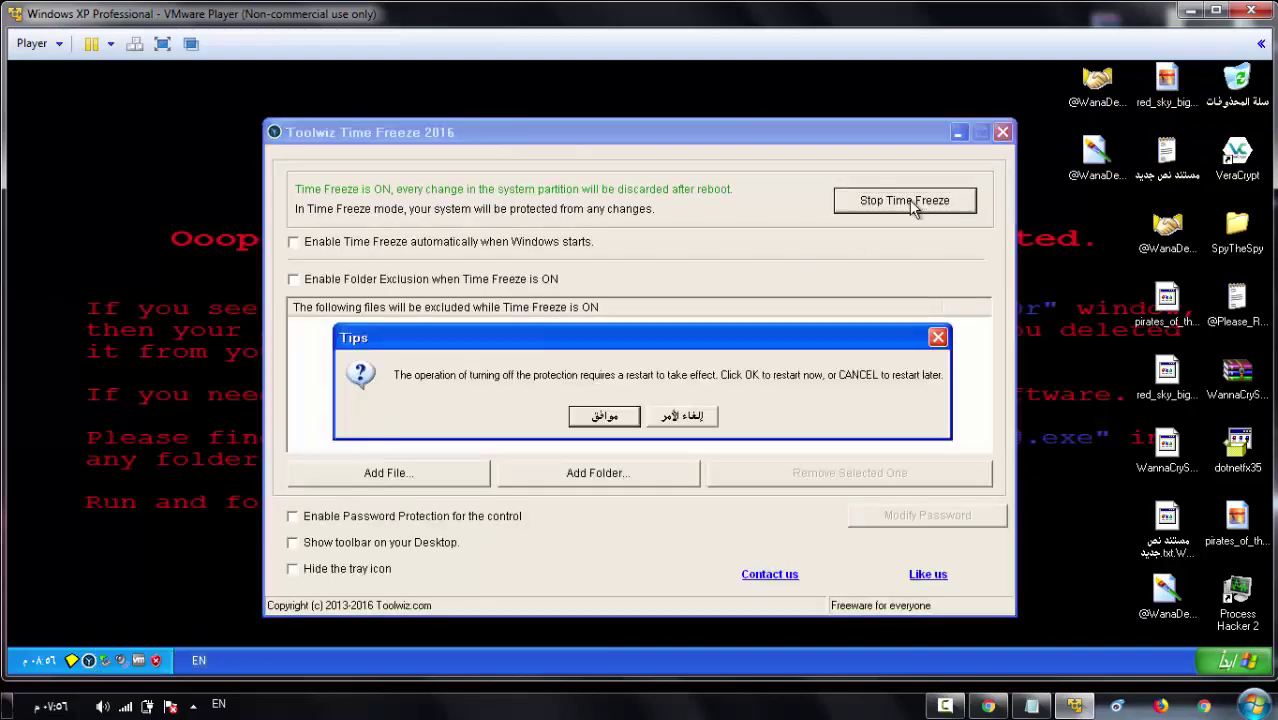
left_click(603, 420)
left_click(1190, 11)
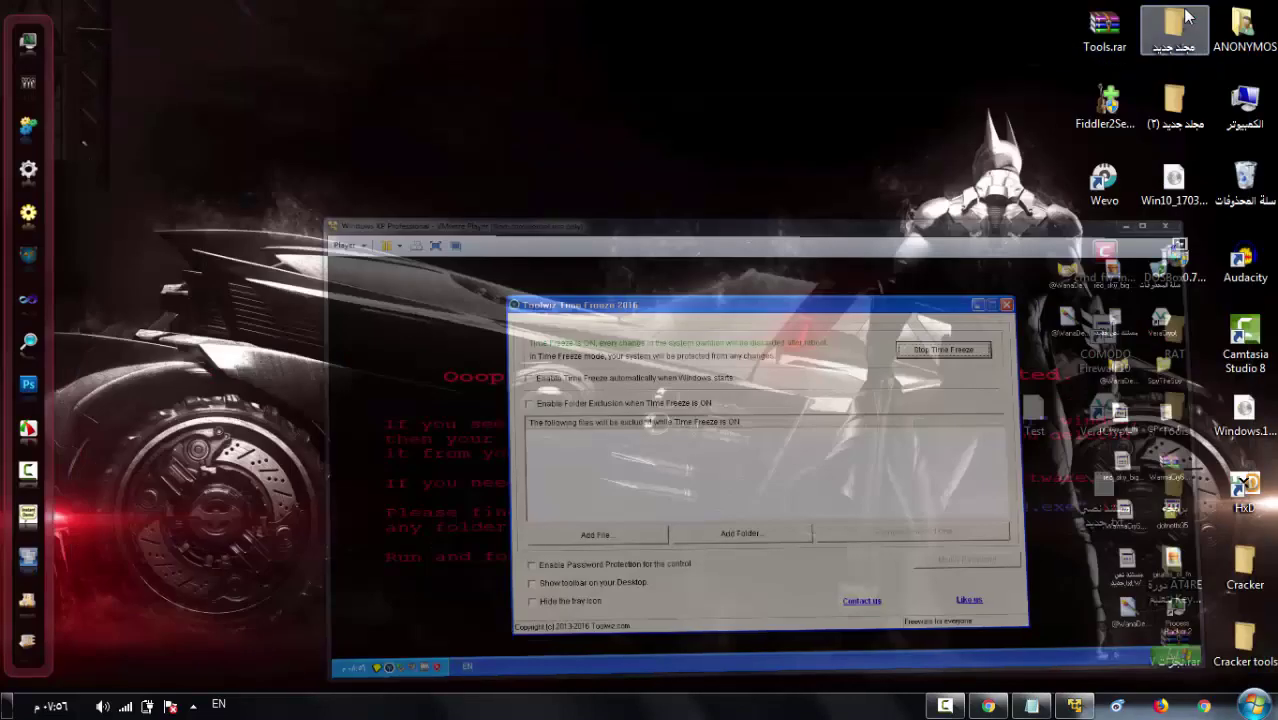
left_click_drag(1020, 412, 1070, 570)
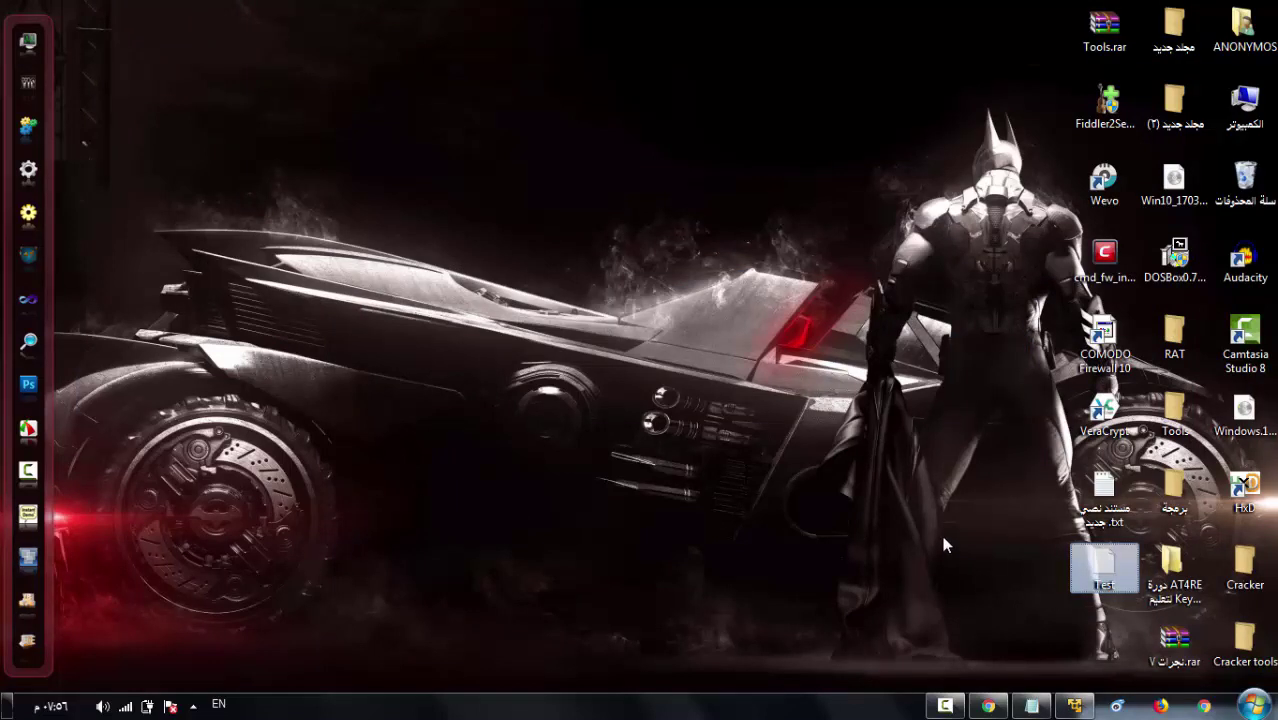
- Open drive D: from Computer, drag the desktop Test file into it, then close Explorer
left_click(1255, 98)
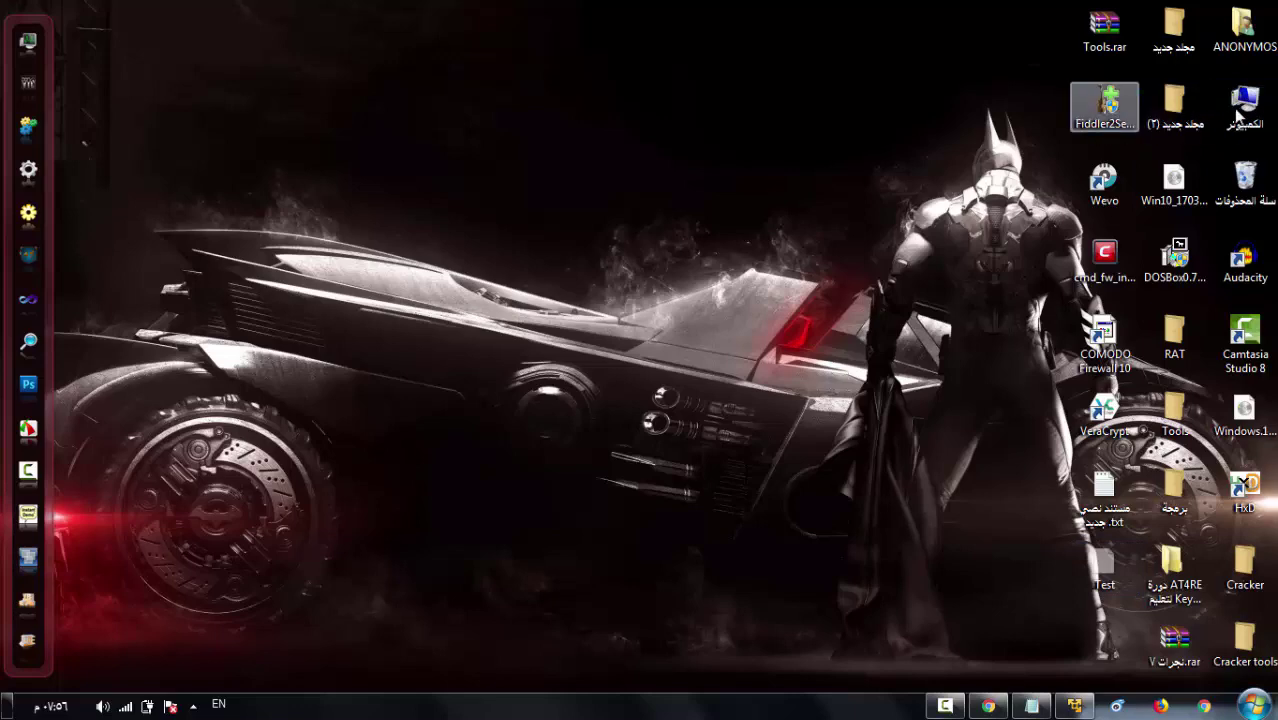
double_click(1243, 97)
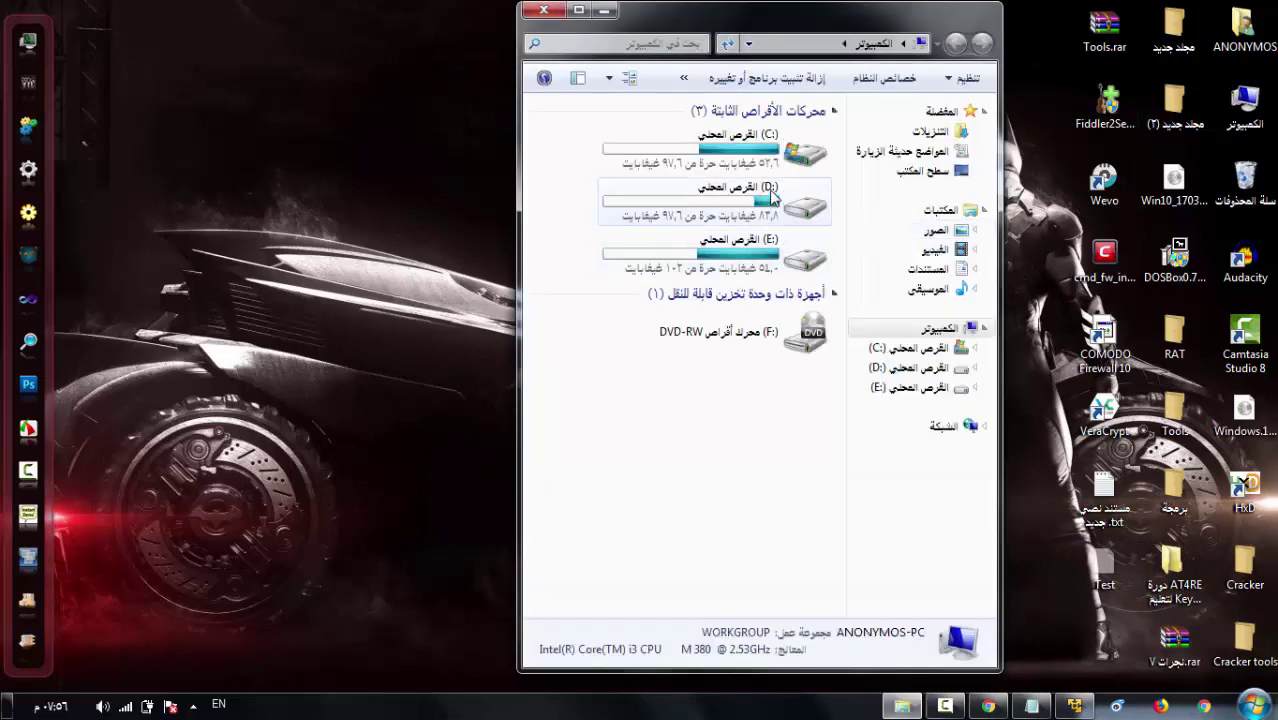
left_click(770, 190)
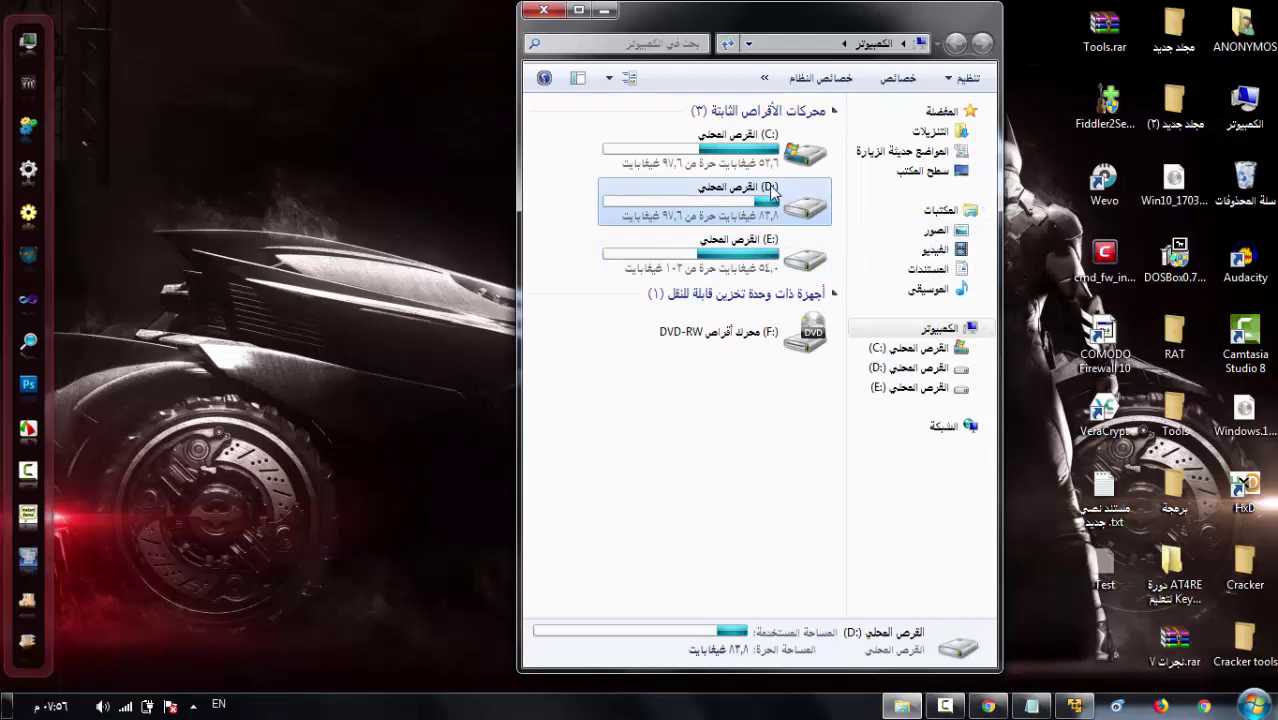
double_click(770, 190)
left_click_drag(530, 250, 530, 466)
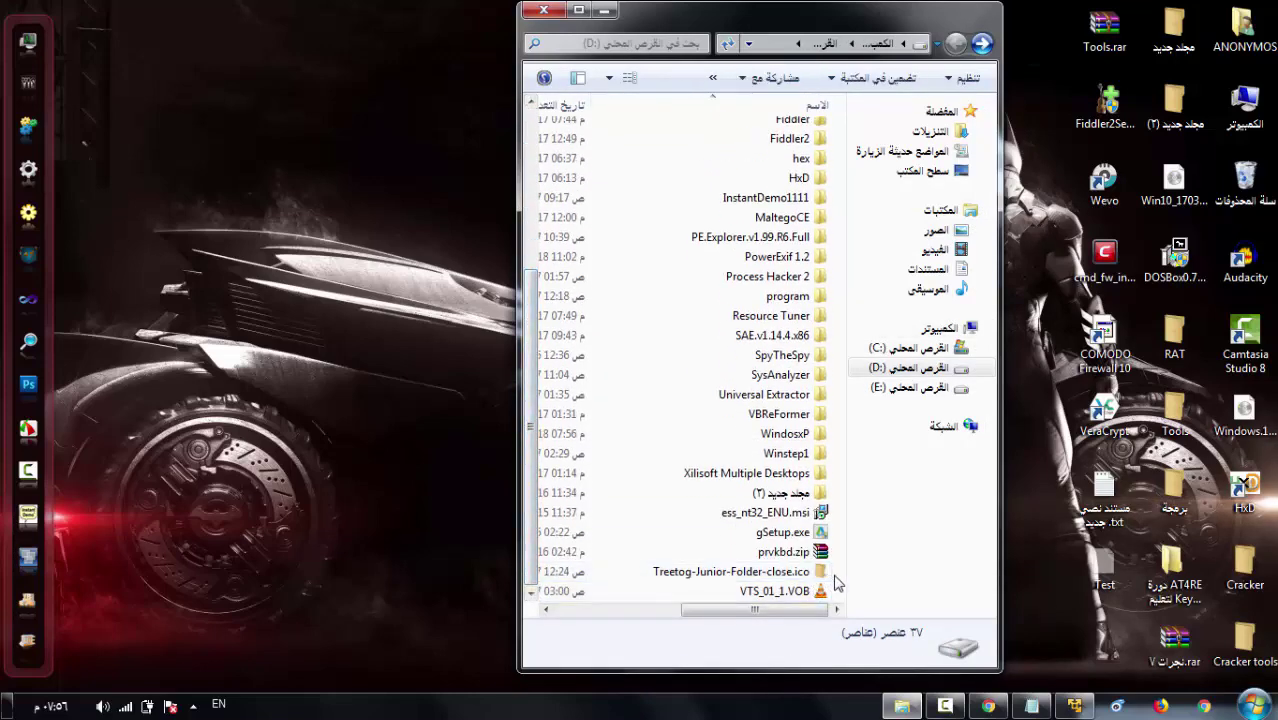
left_click_drag(1104, 562, 720, 295)
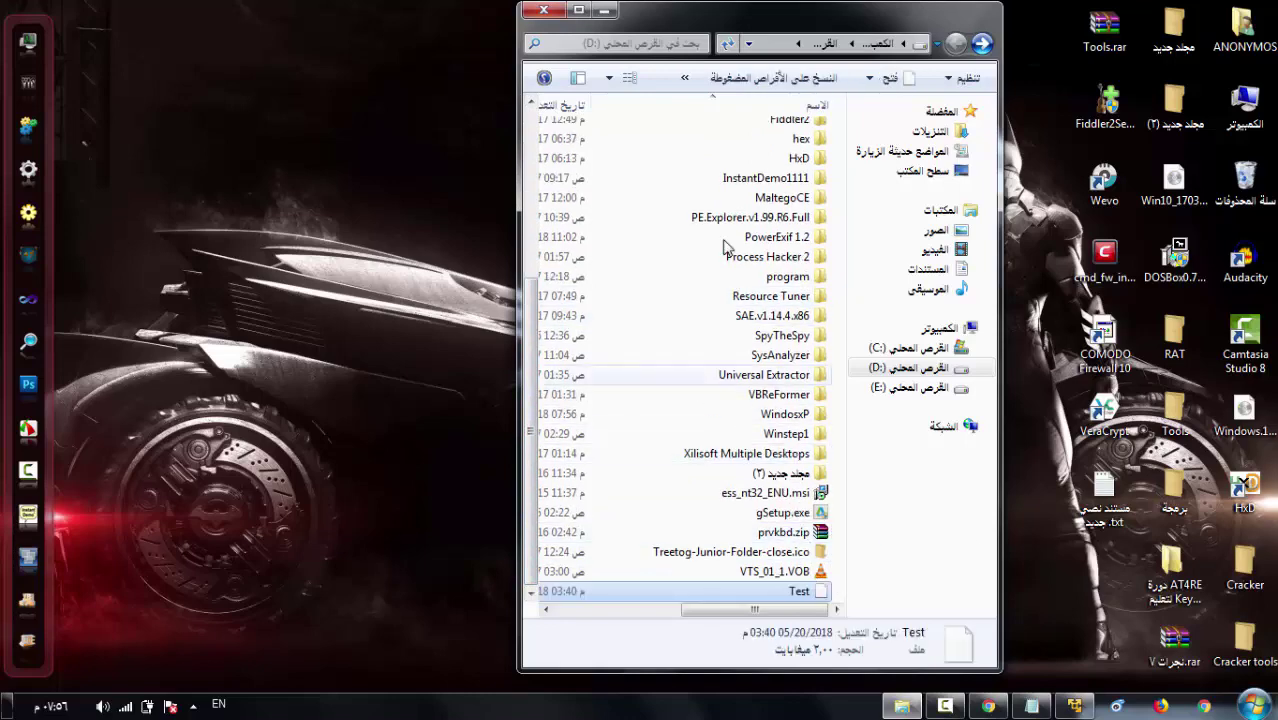
left_click(544, 10)
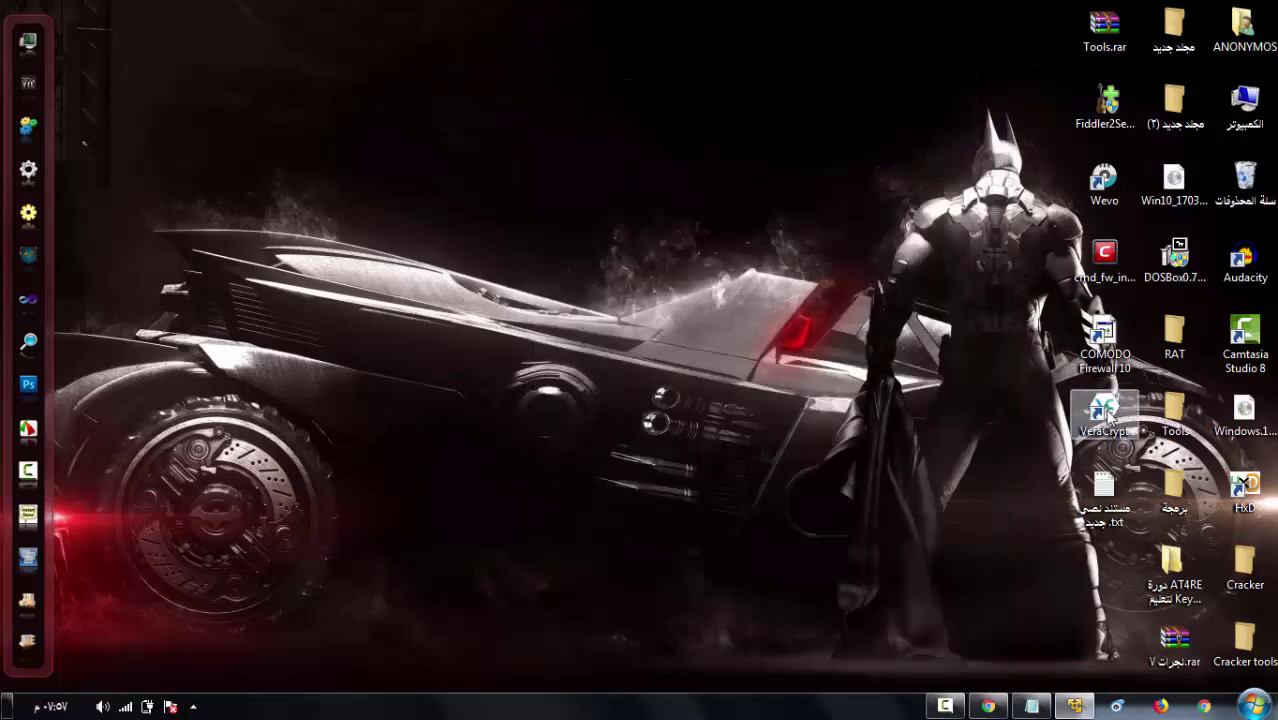
- Launch VeraCrypt and choose D:\Test as the volume file for drive K:
double_click(1104, 416)
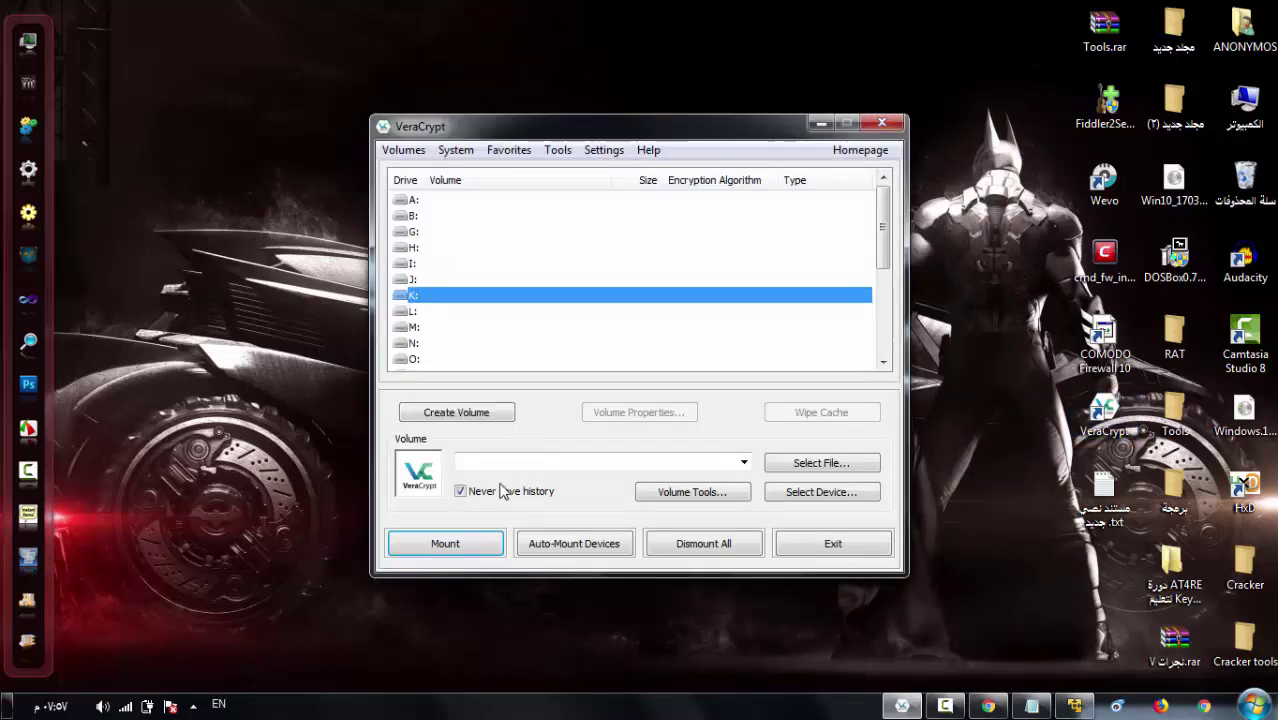
left_click(827, 466)
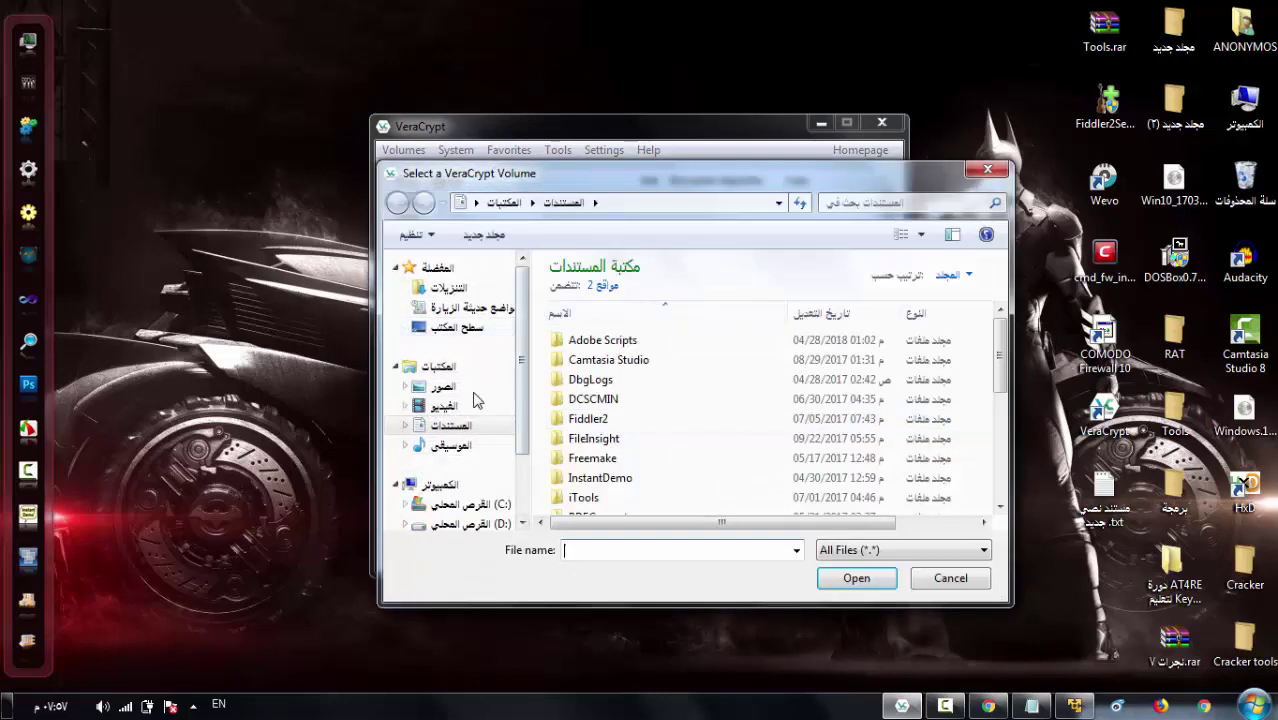
left_click(488, 524)
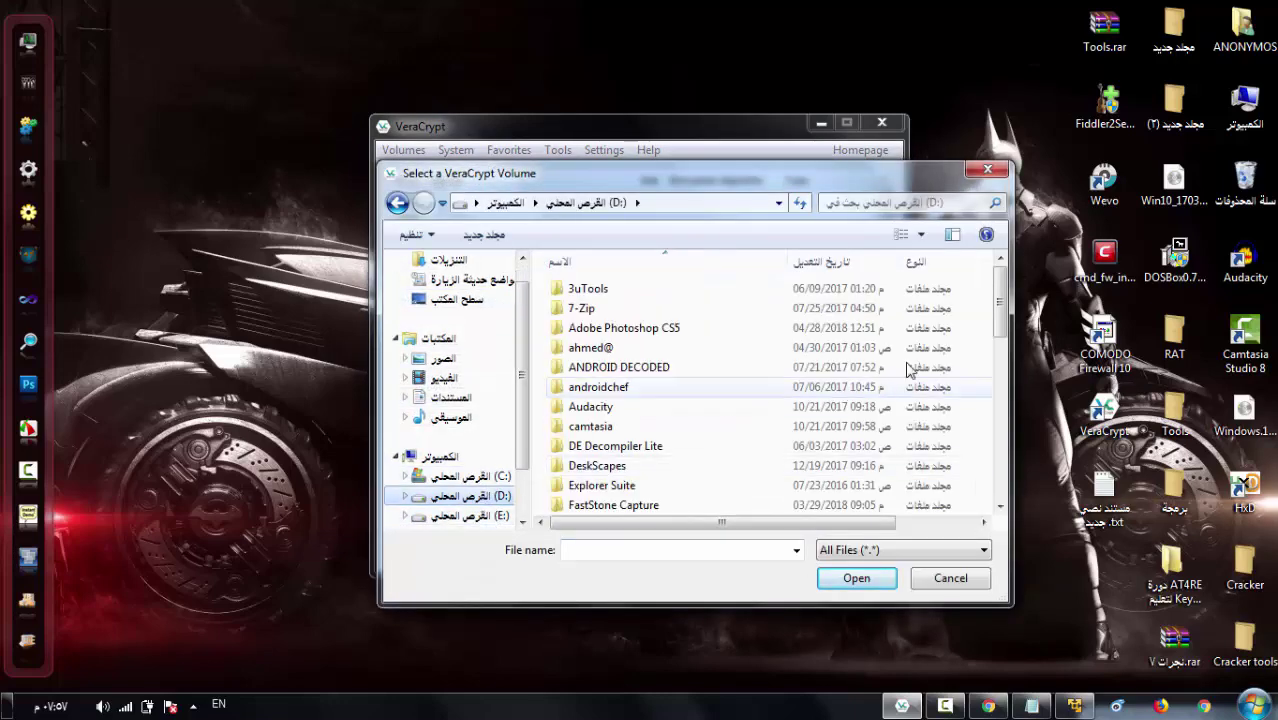
scroll(1000, 305, "down", 10)
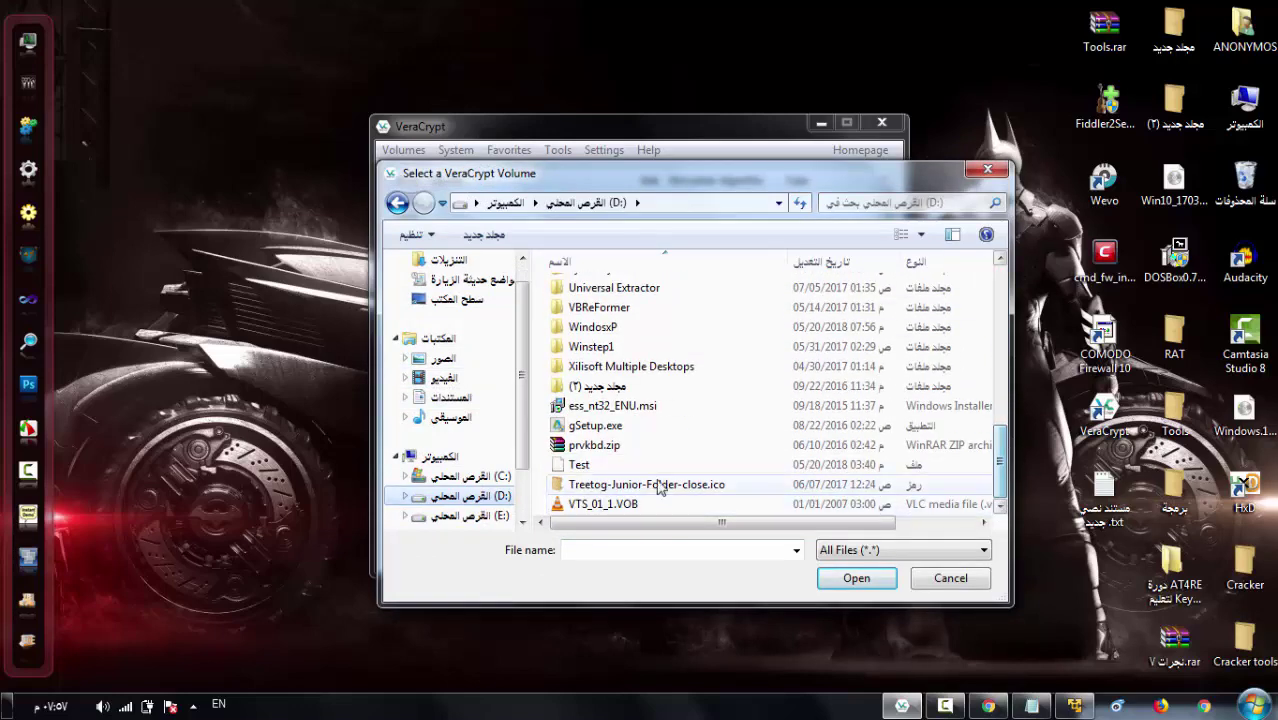
left_click(650, 470)
left_click(856, 578)
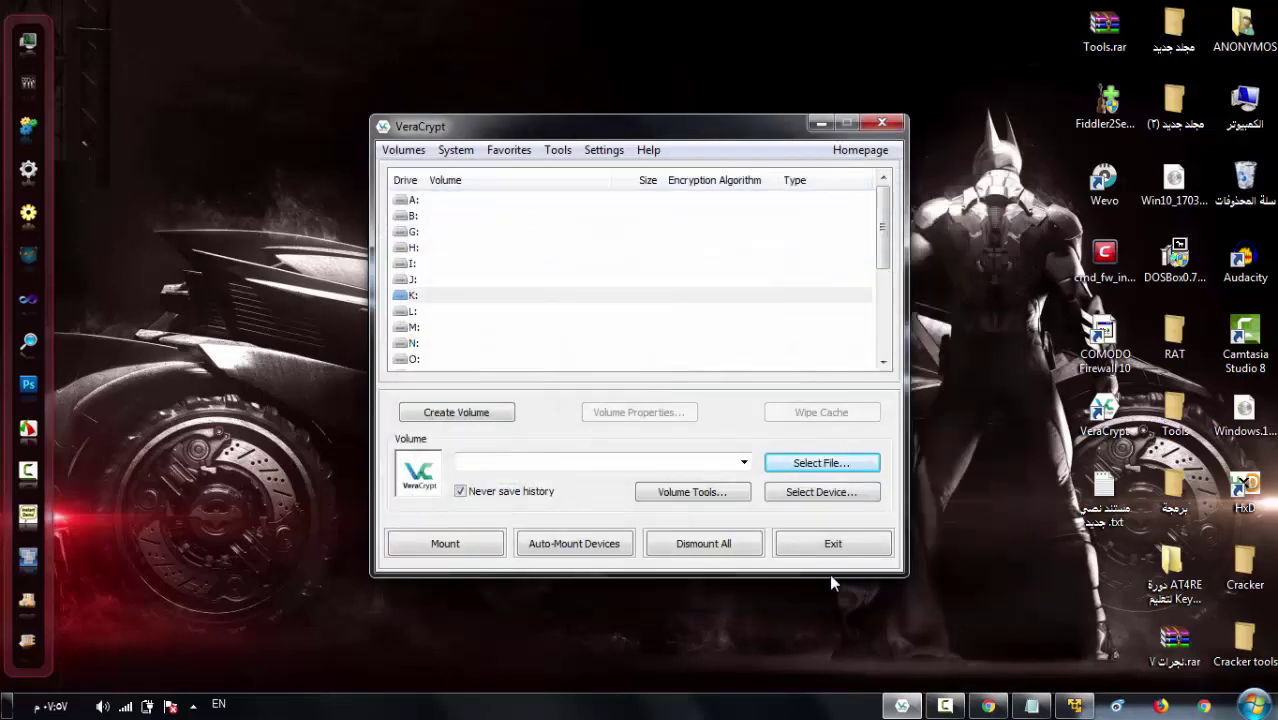
- Mount D:\Test by entering the container password, then bring up the blank Notepad window
left_click(458, 543)
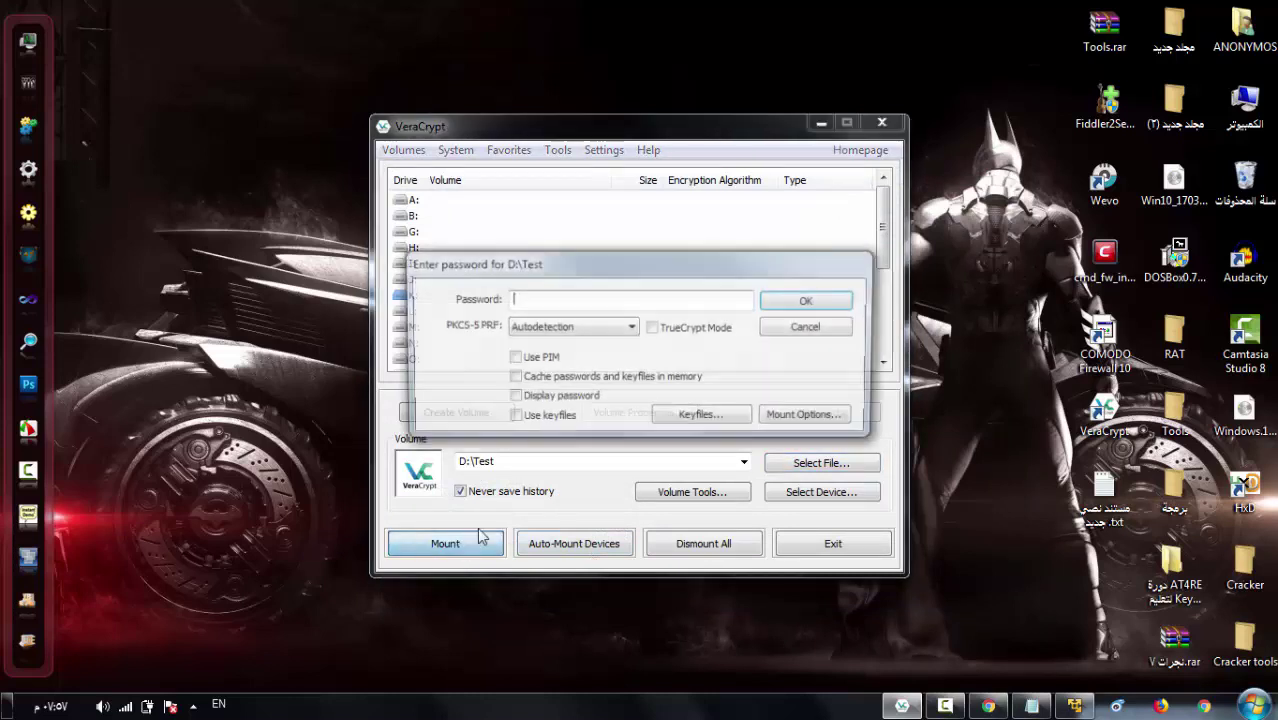
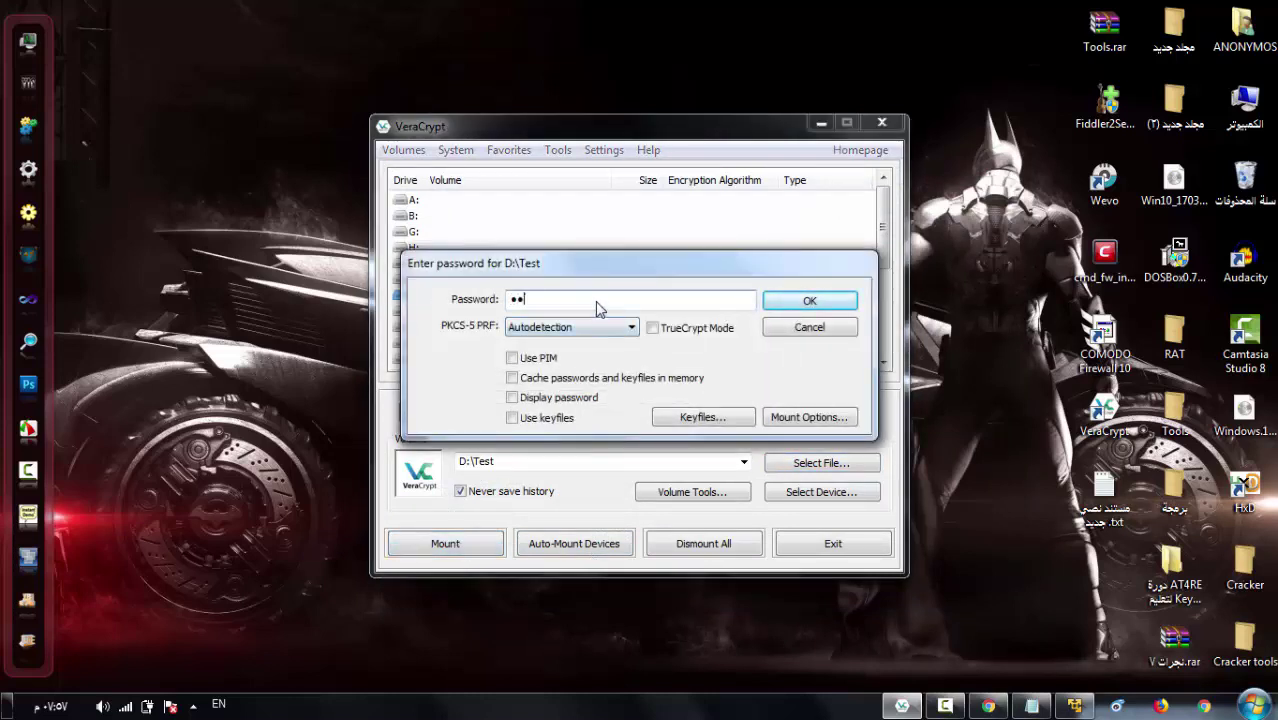
left_click(796, 304)
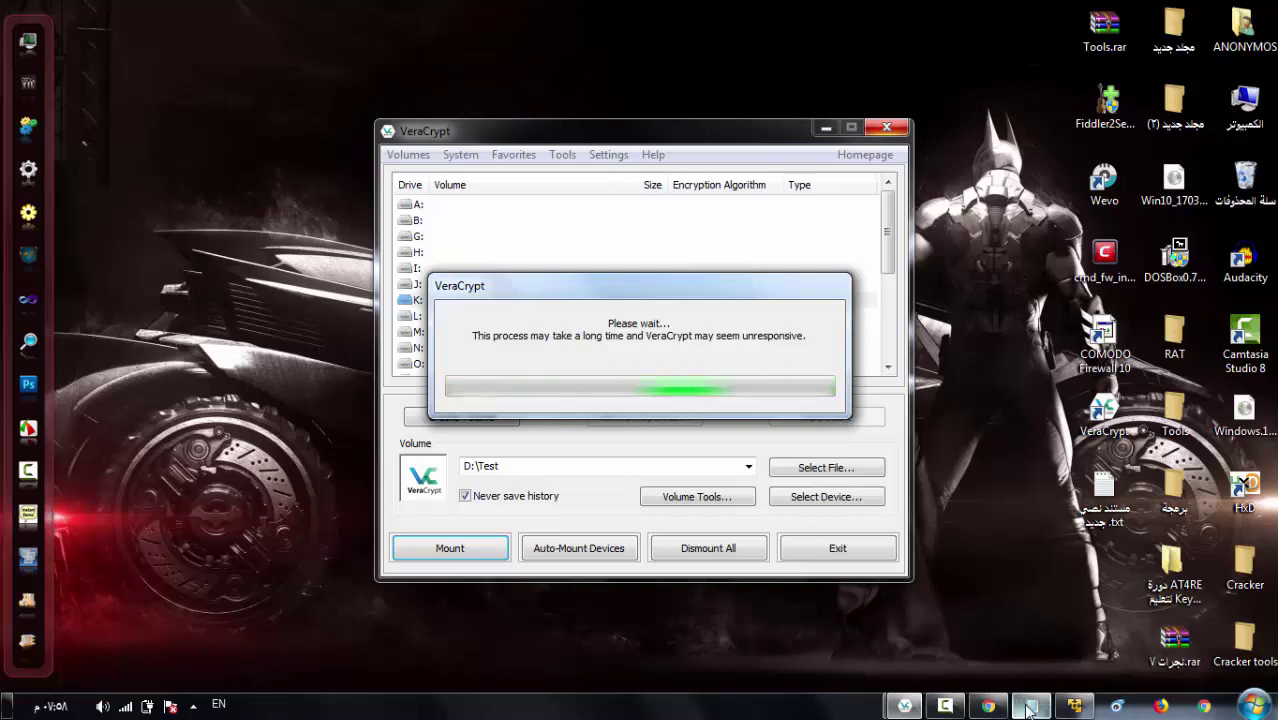
left_click(1033, 646)
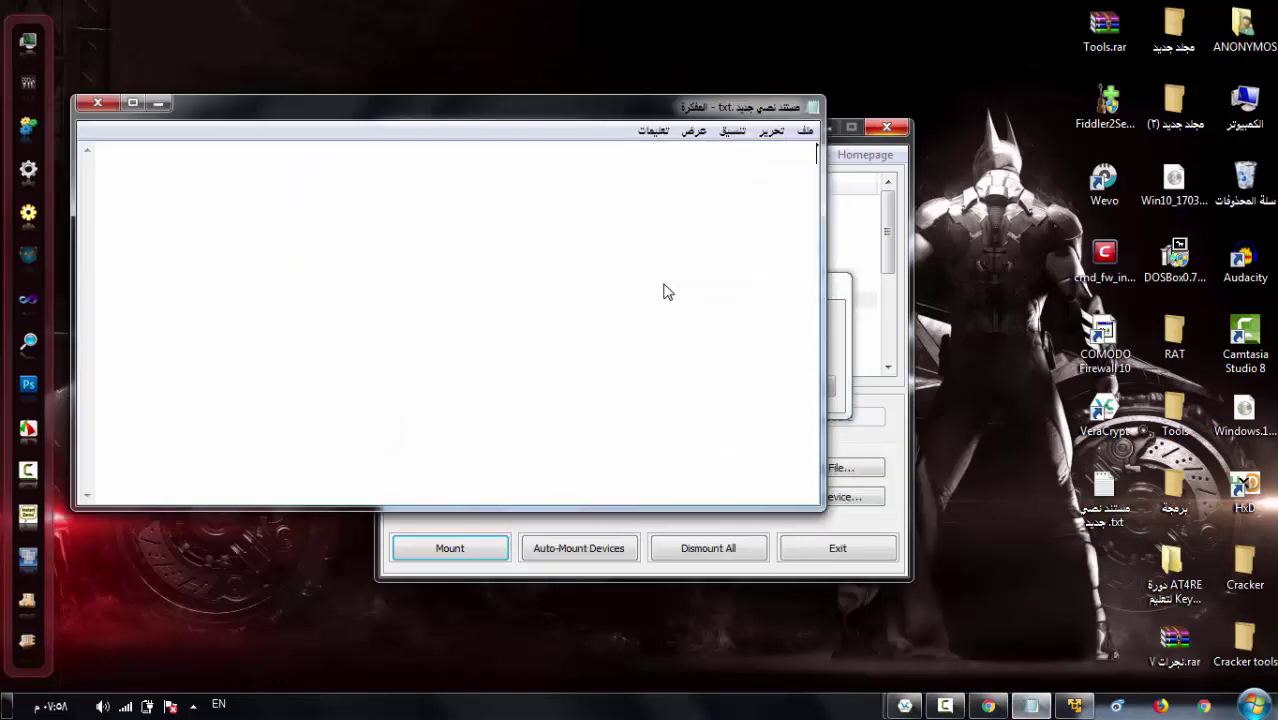
- Type the Arabic note 'يقوم بفك التشفير' in Notepad, then minimise it
type("dr.")
key("alt+shift")
type("قوم بفك التشفير")
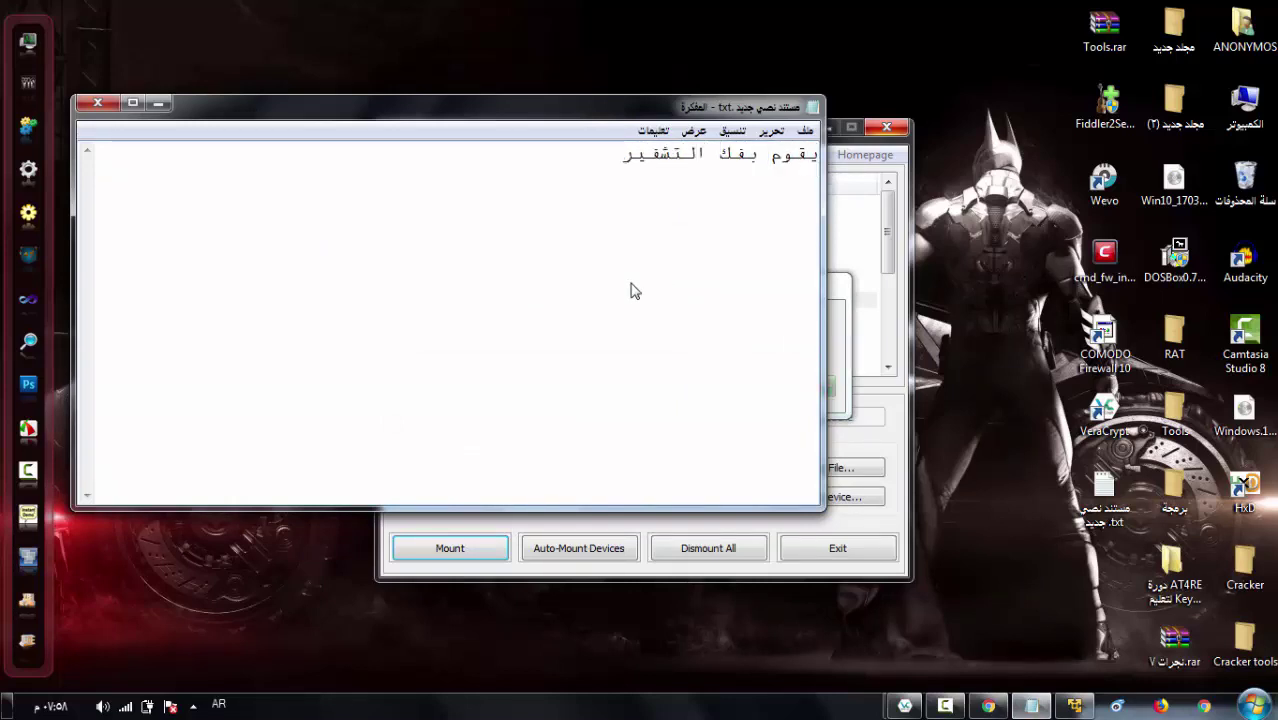
left_click(159, 104)
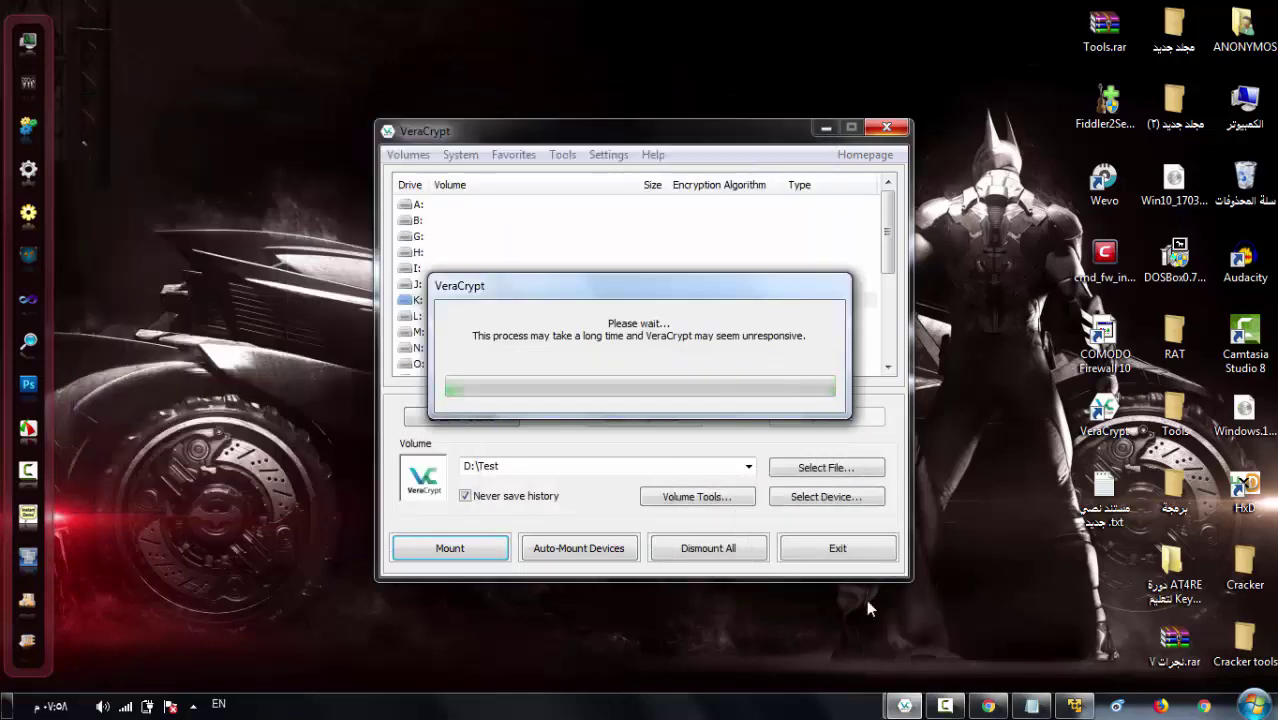
- Wait for D:\Test to mount as K: (1.8 MB, AES), then open the Computer window
left_click(988, 706)
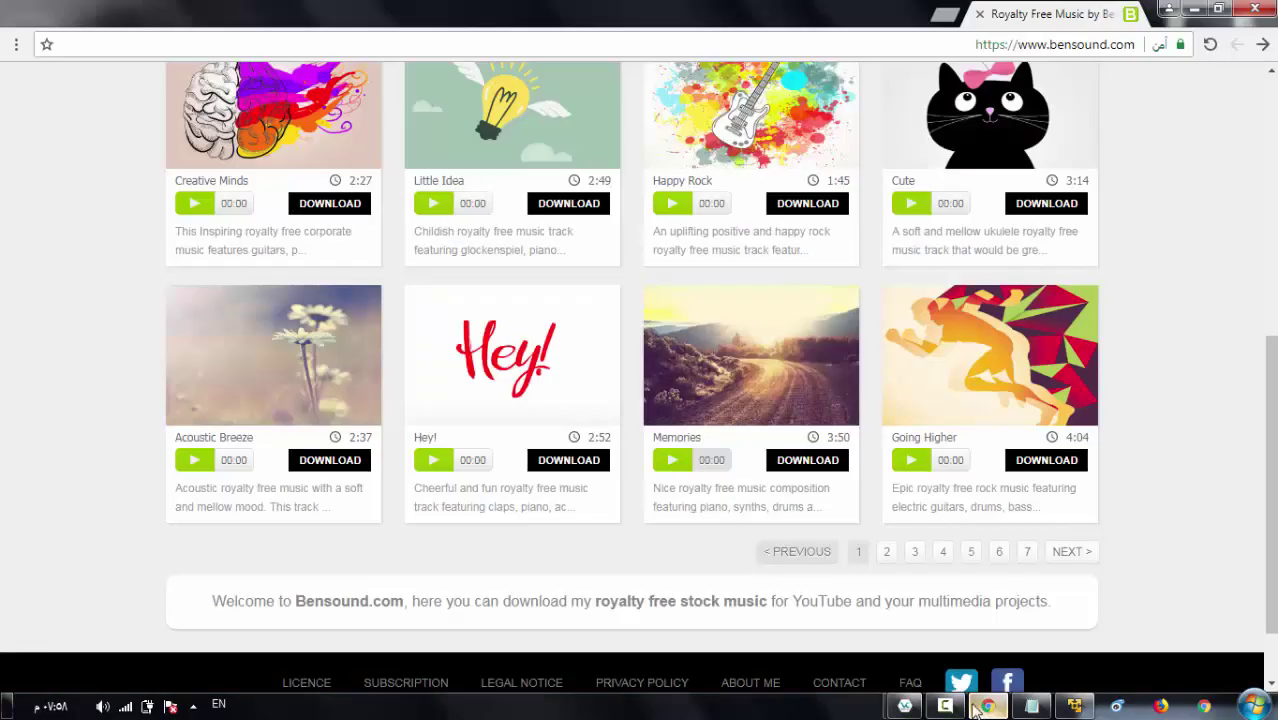
left_click(1194, 9)
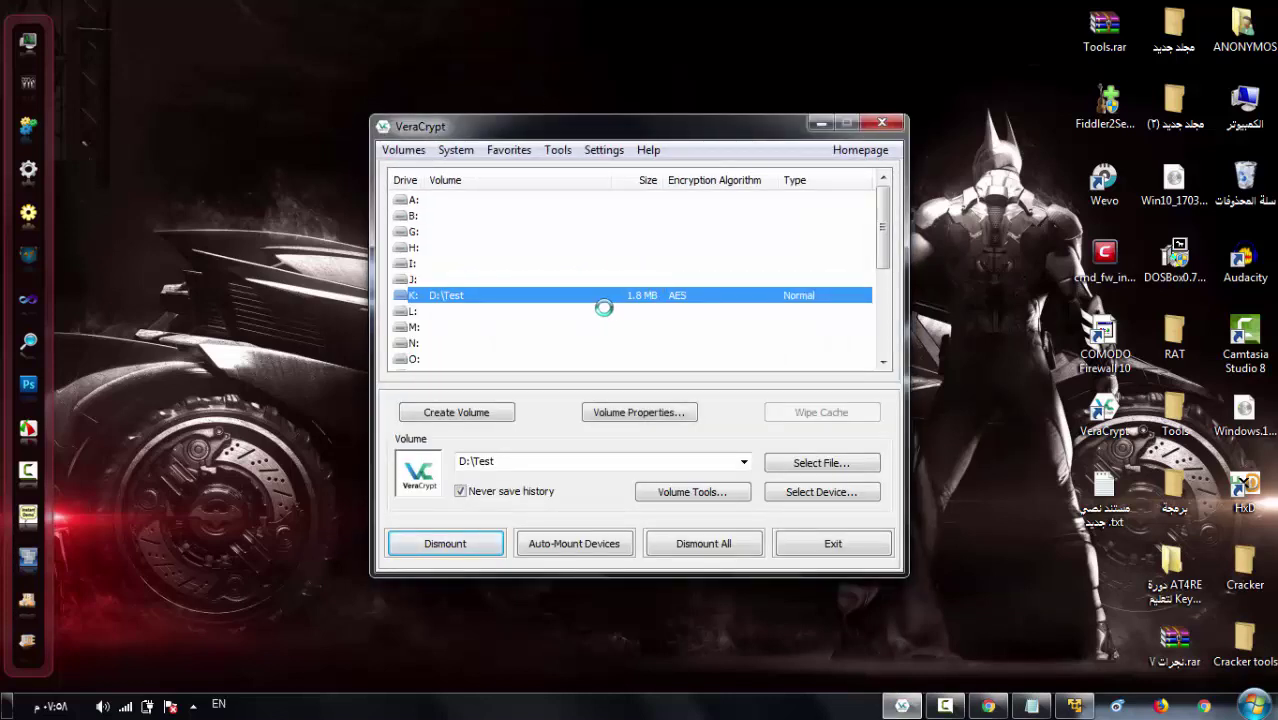
double_click(1264, 102)
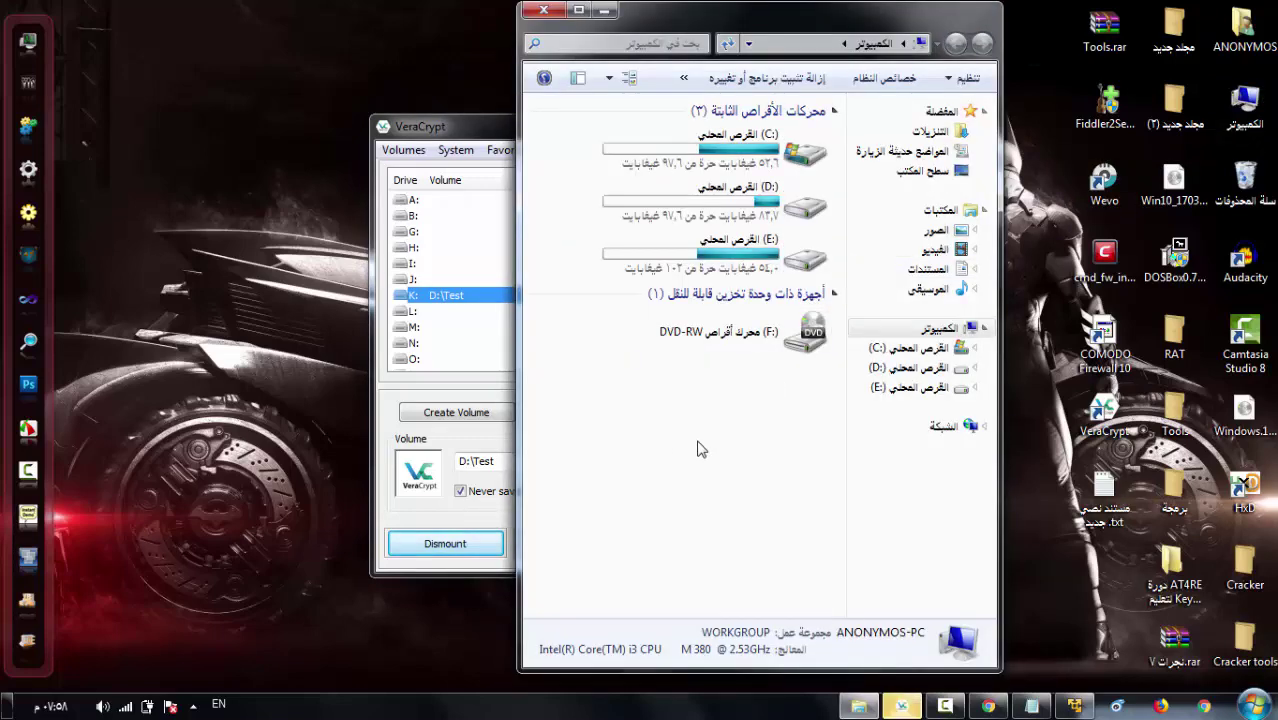
- Refresh the drive list, open drive K:, and preview wilaia.jpg to confirm it displays intact
right_click(700, 450)
left_click(655, 521)
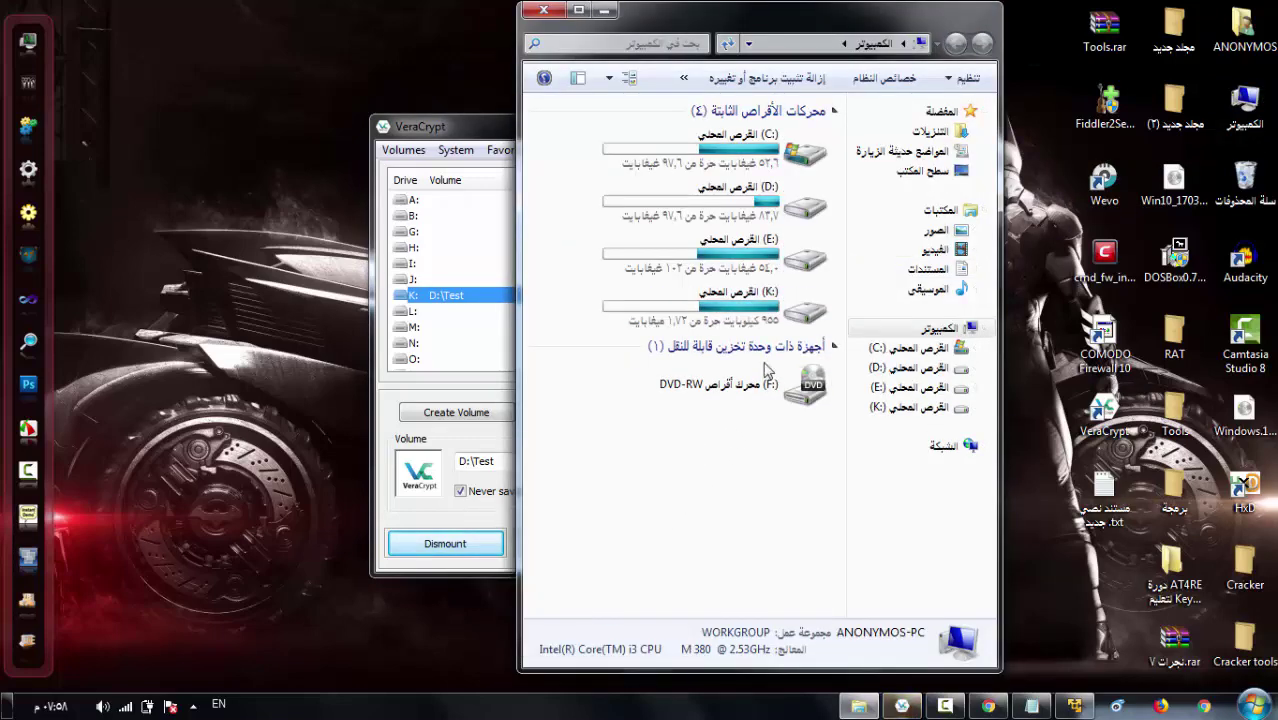
double_click(722, 308)
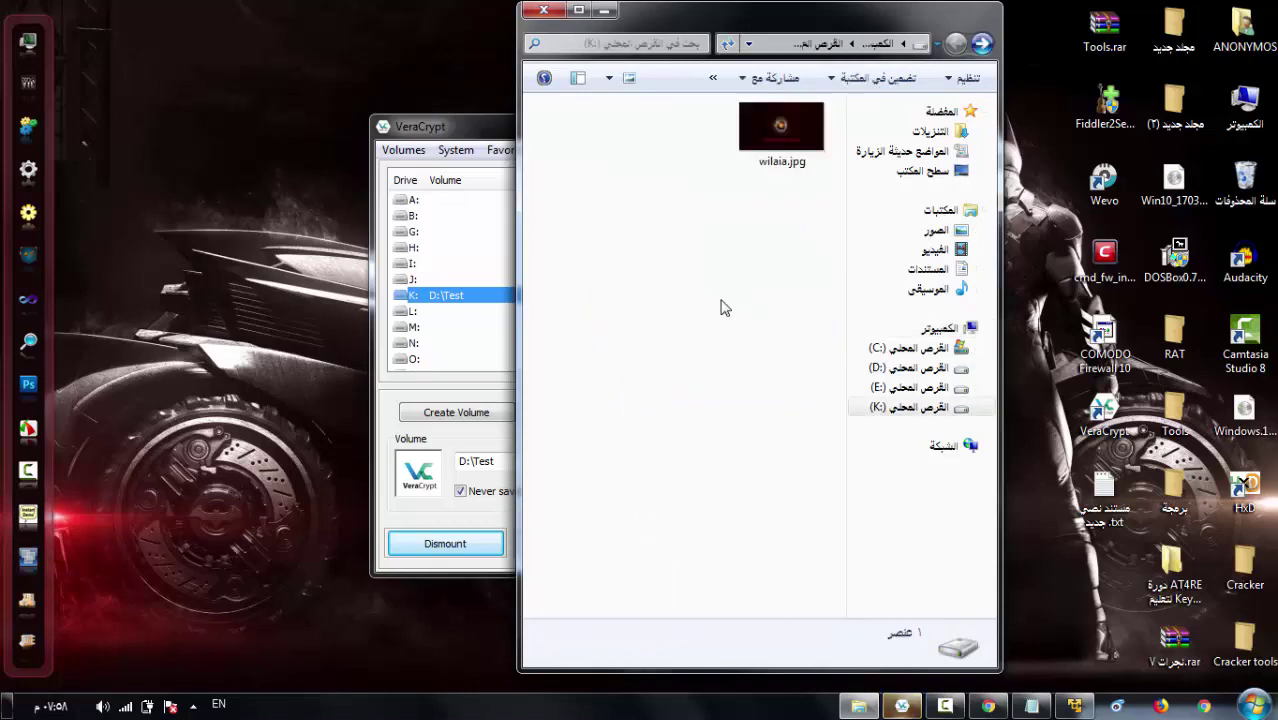
left_click(800, 145)
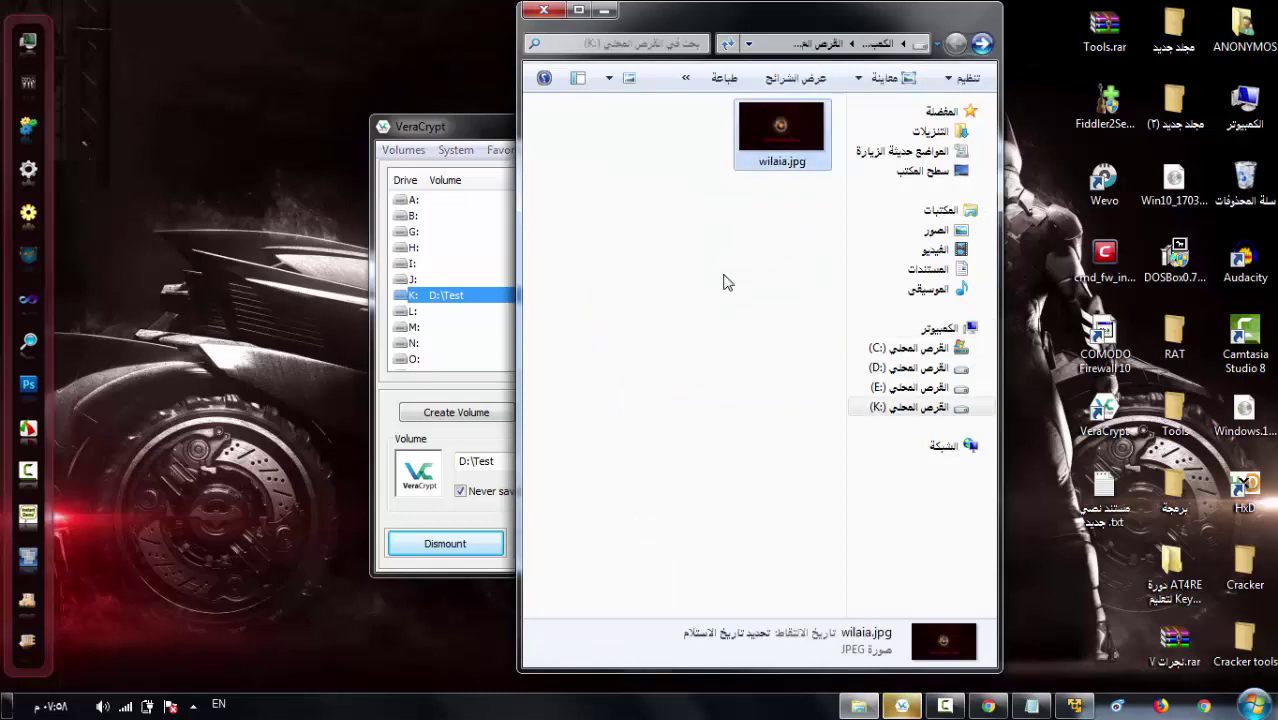
key("Return")
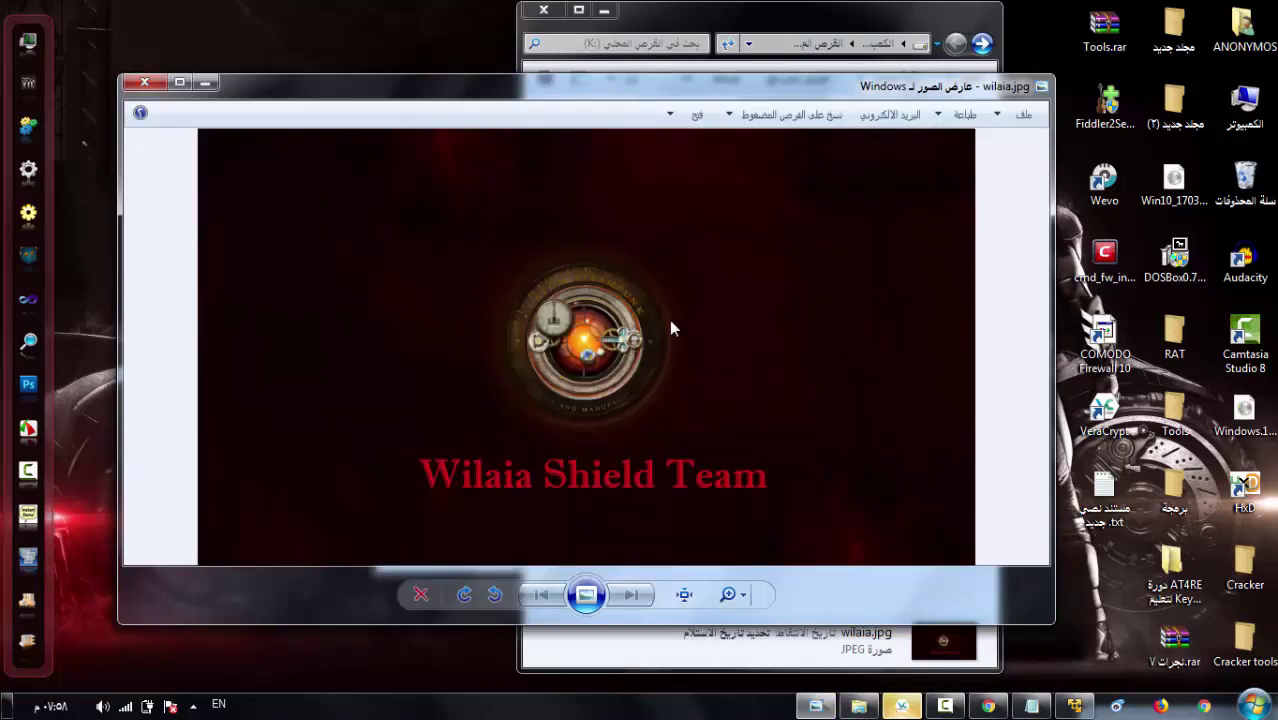
left_click(145, 83)
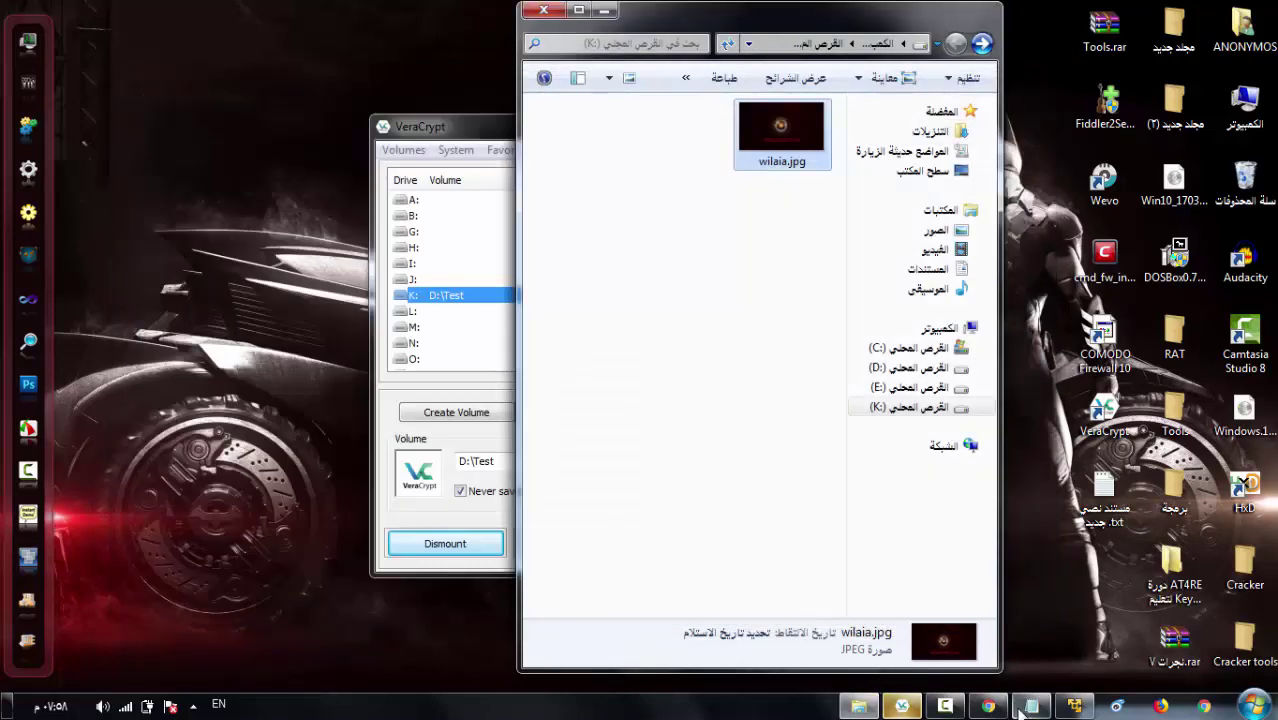
- Add Arabic lines saying the image proves the data was untouched, warning success isn't 100% safety
left_click(1022, 708)
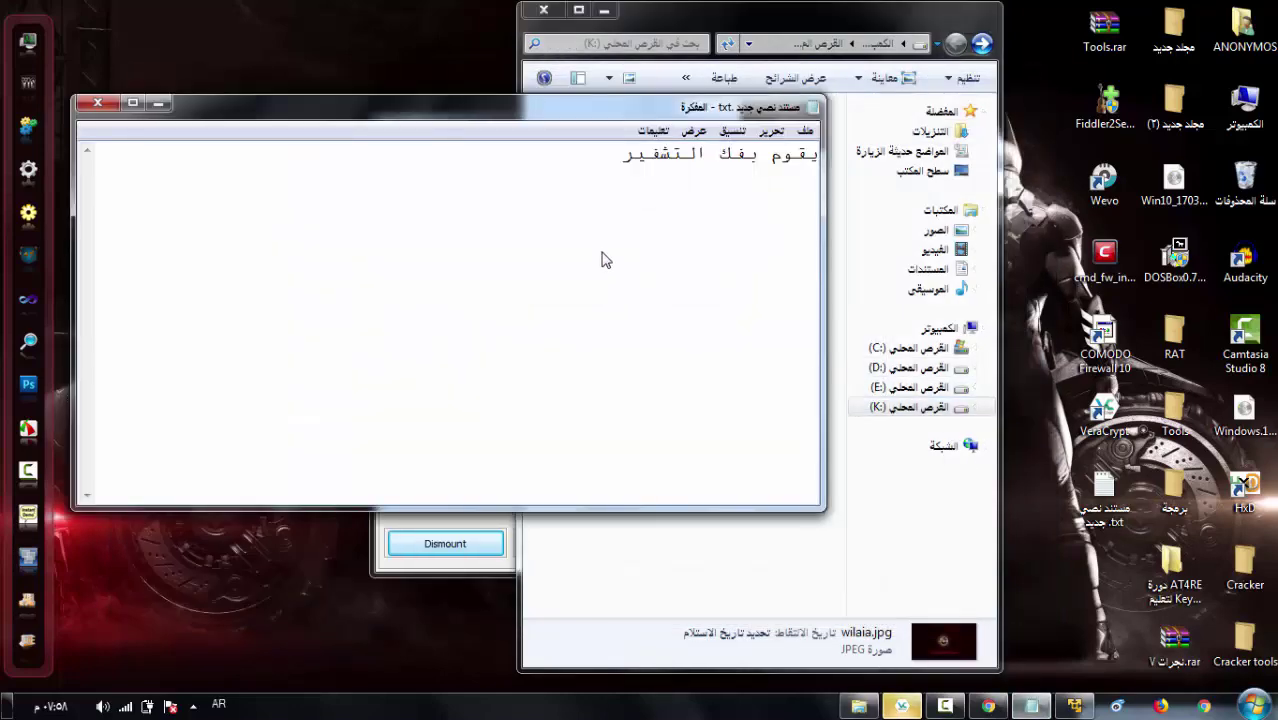
key("Return")
type("وضعت صورة ")
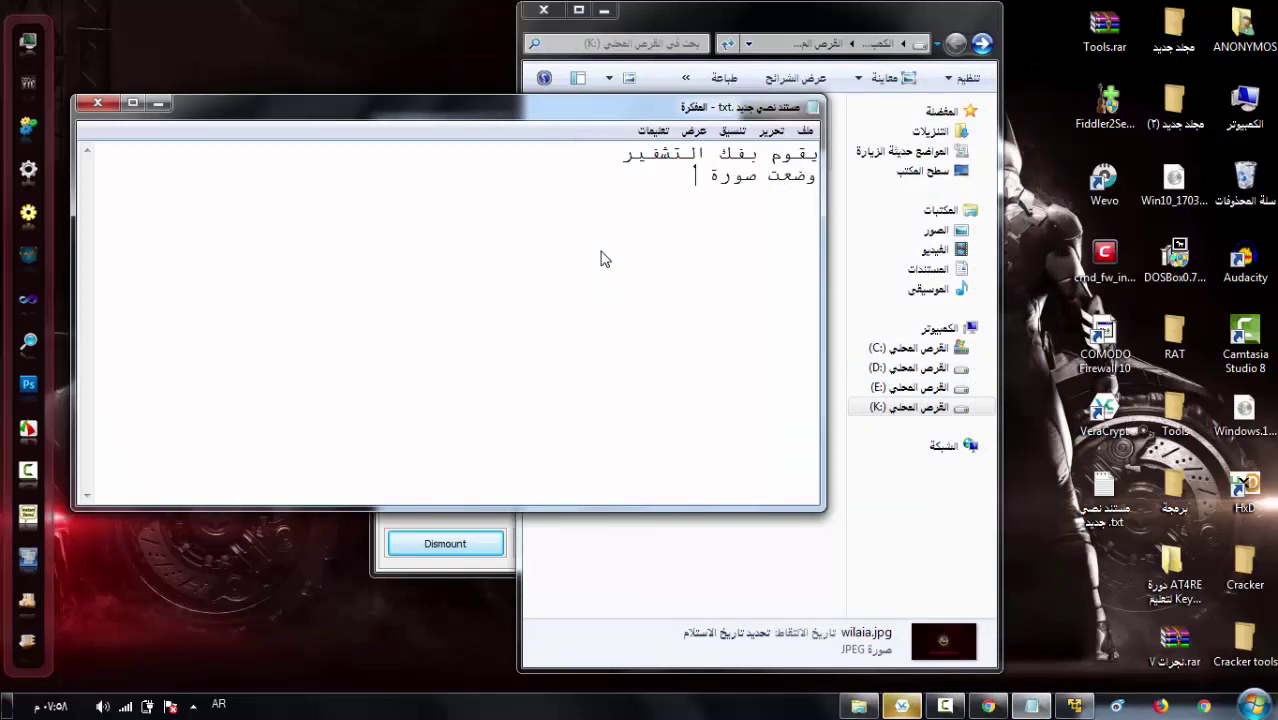
type("دا")
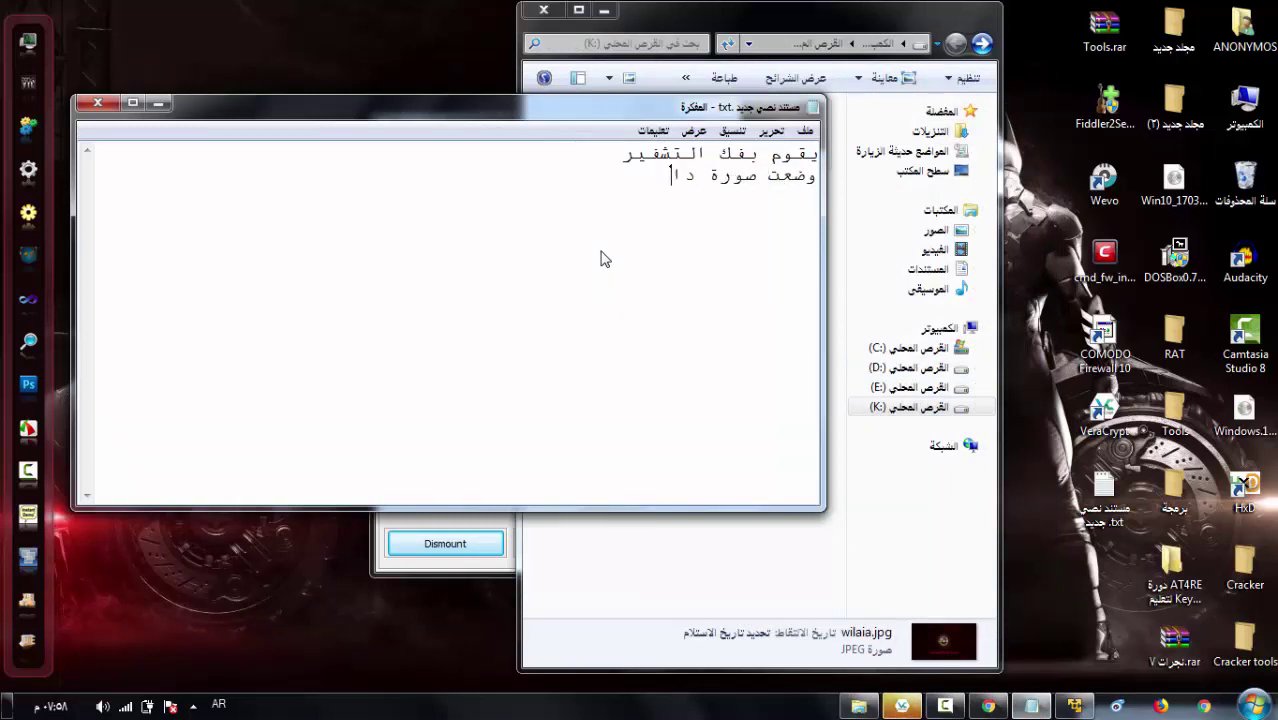
type("خل الملف")
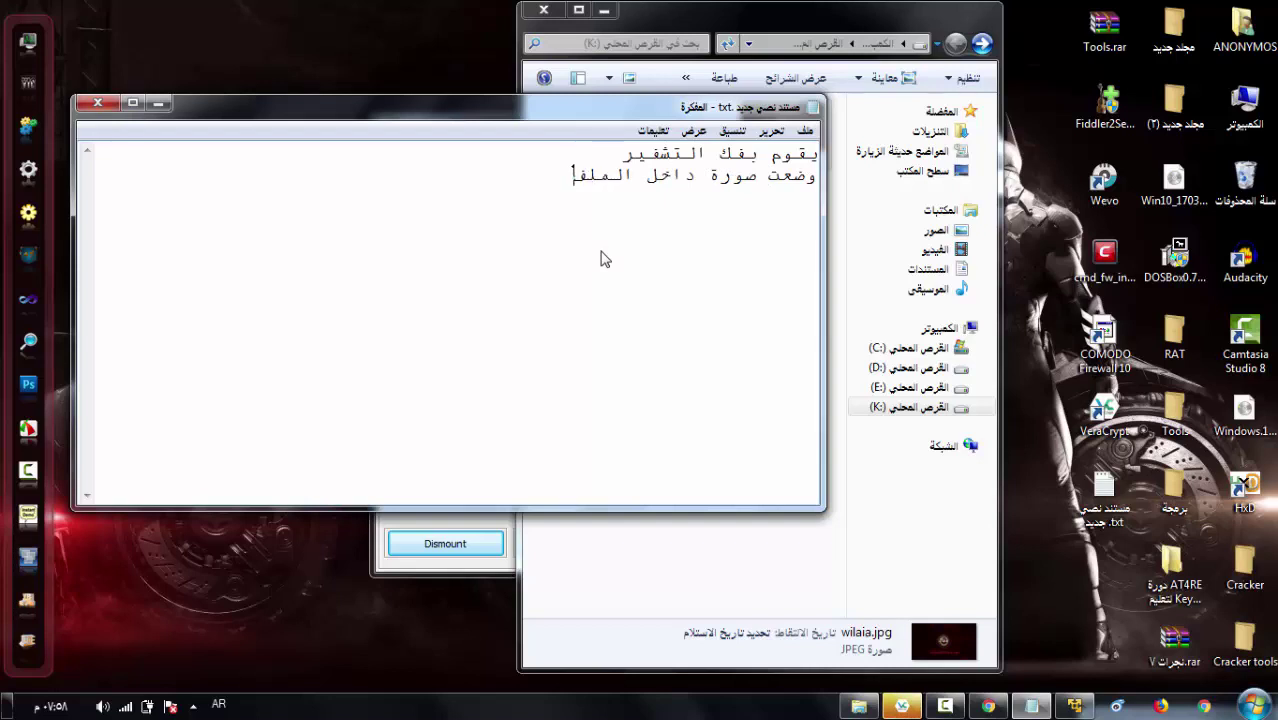
type(" حتى نتأكد من انه لم أ")
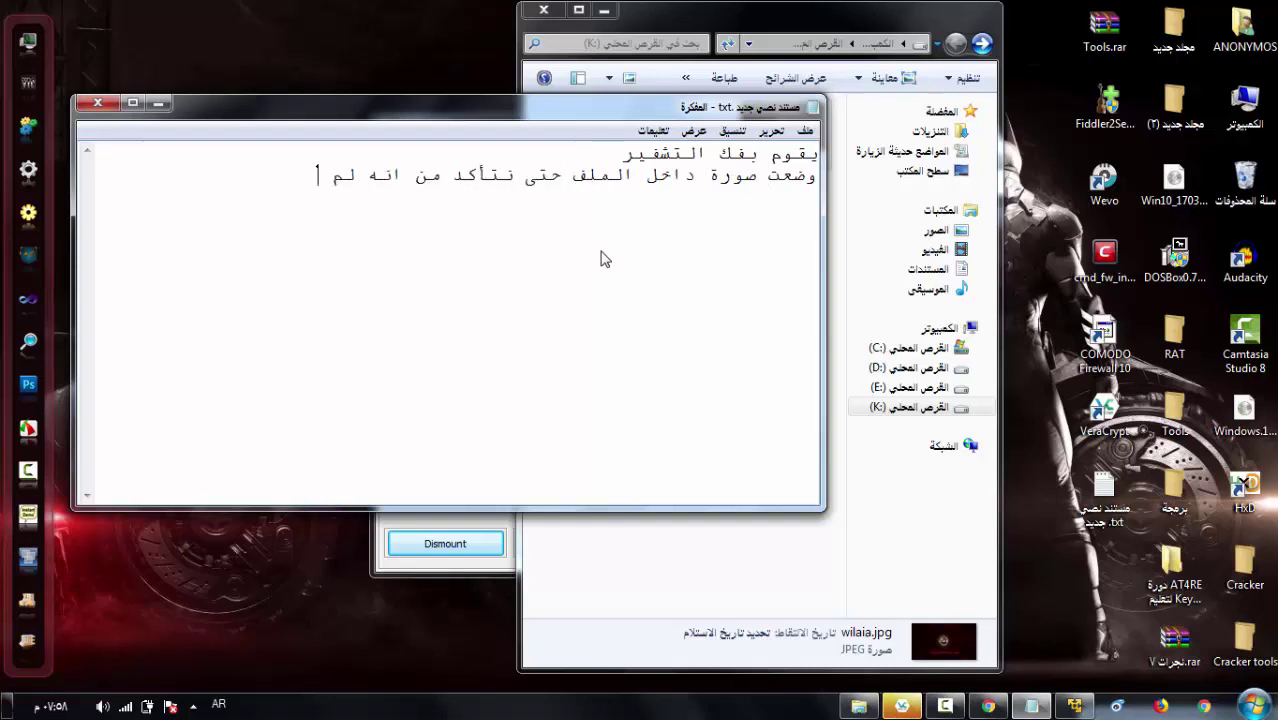
key("BackSpace")
type("يتم المساس ببياناته")
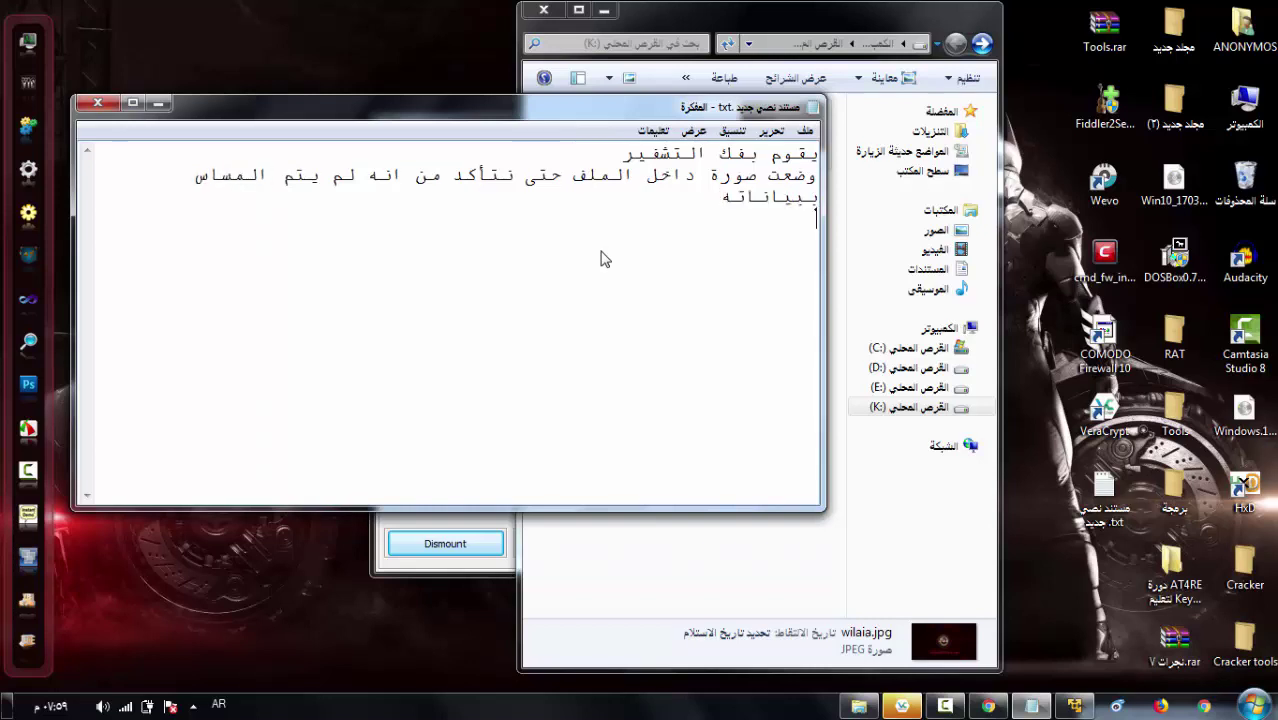
type("اذا البرنامج")
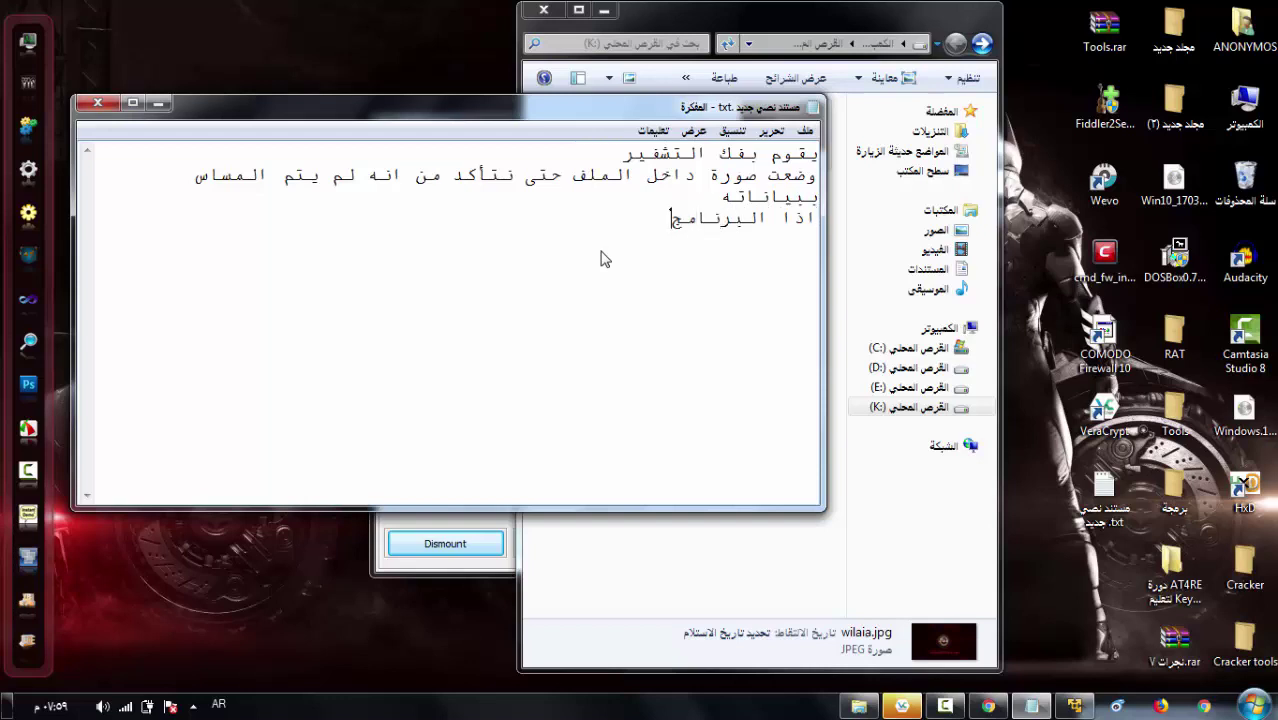
type(" نجح ضد الفايروس")
key("Return")
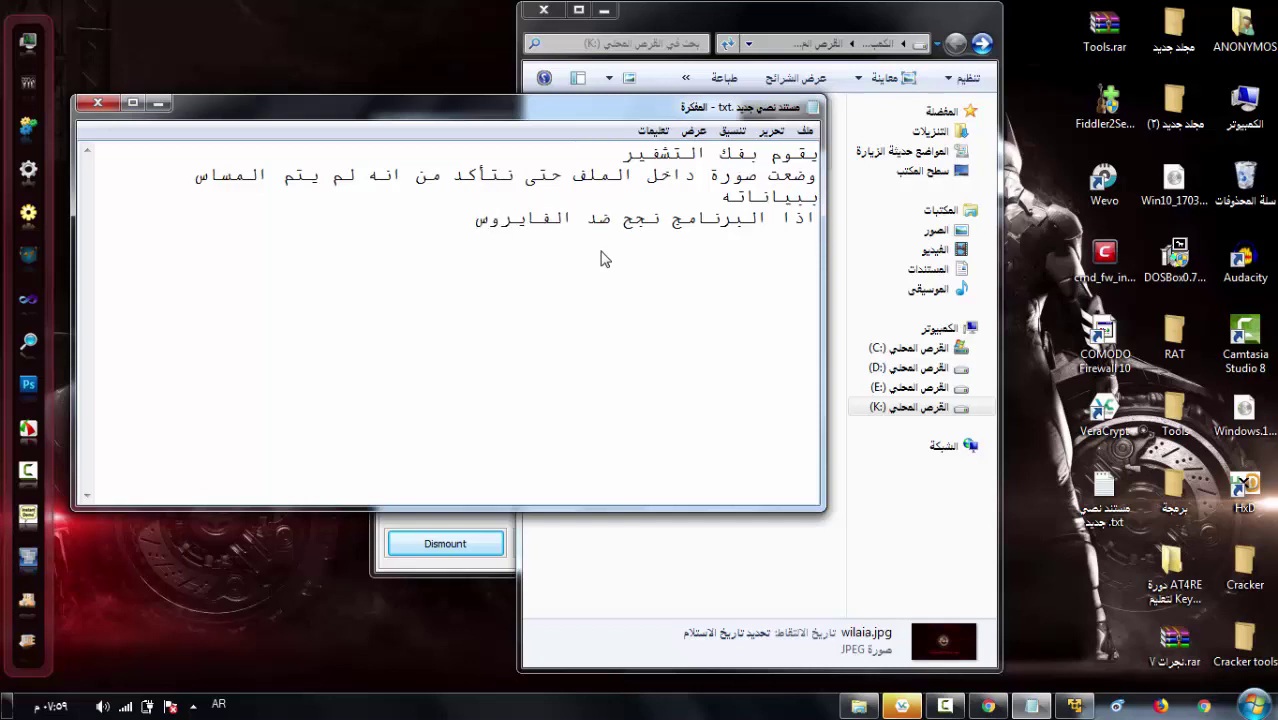
- Type the warning line ending 'فلا يوجد برنامج او نظام امن', correcting 'شئ' and misspelled 'نزام'
type("ولكن اود ان احذر نجاحه لا يعني انه امن ١٠٠% فلا يوجد شئ ا")
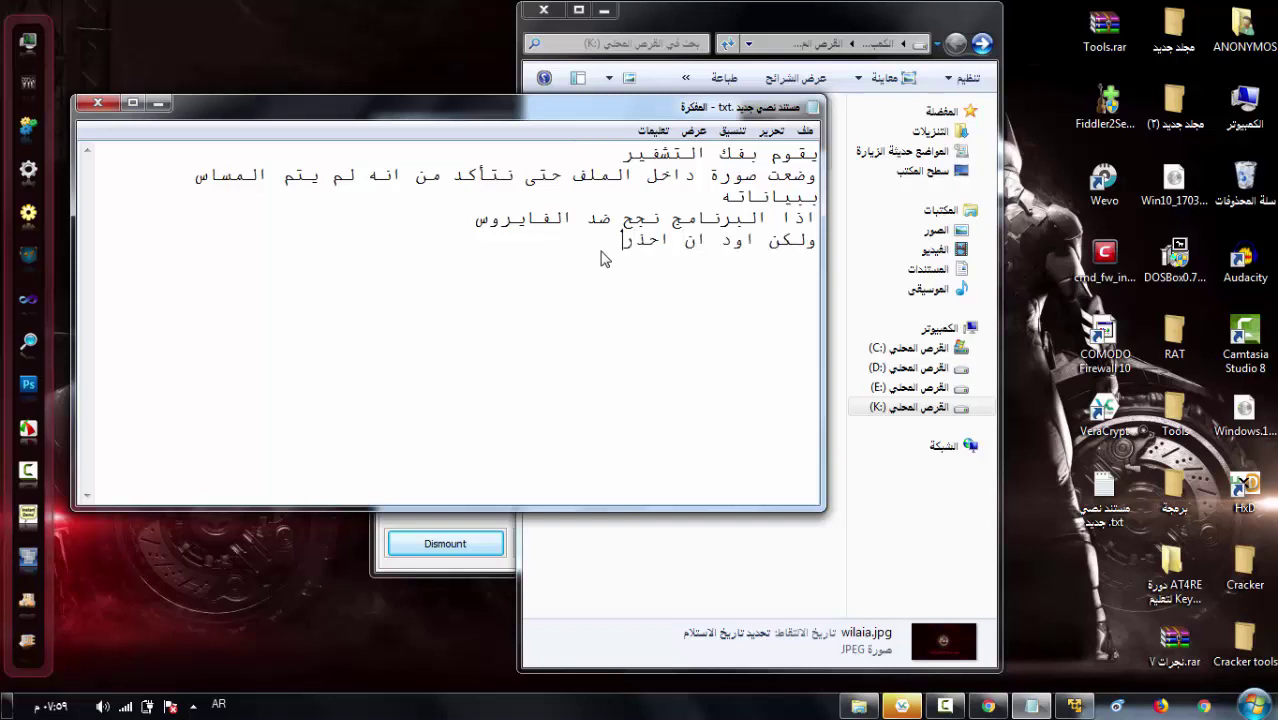
- Type the warning line ending 'فلا يوجد برنامج او نظام امن', correcting 'شئ' and misspelled 'نزام'
type(" احذر نجاحه لا يعني انه امن ١٠٠%")
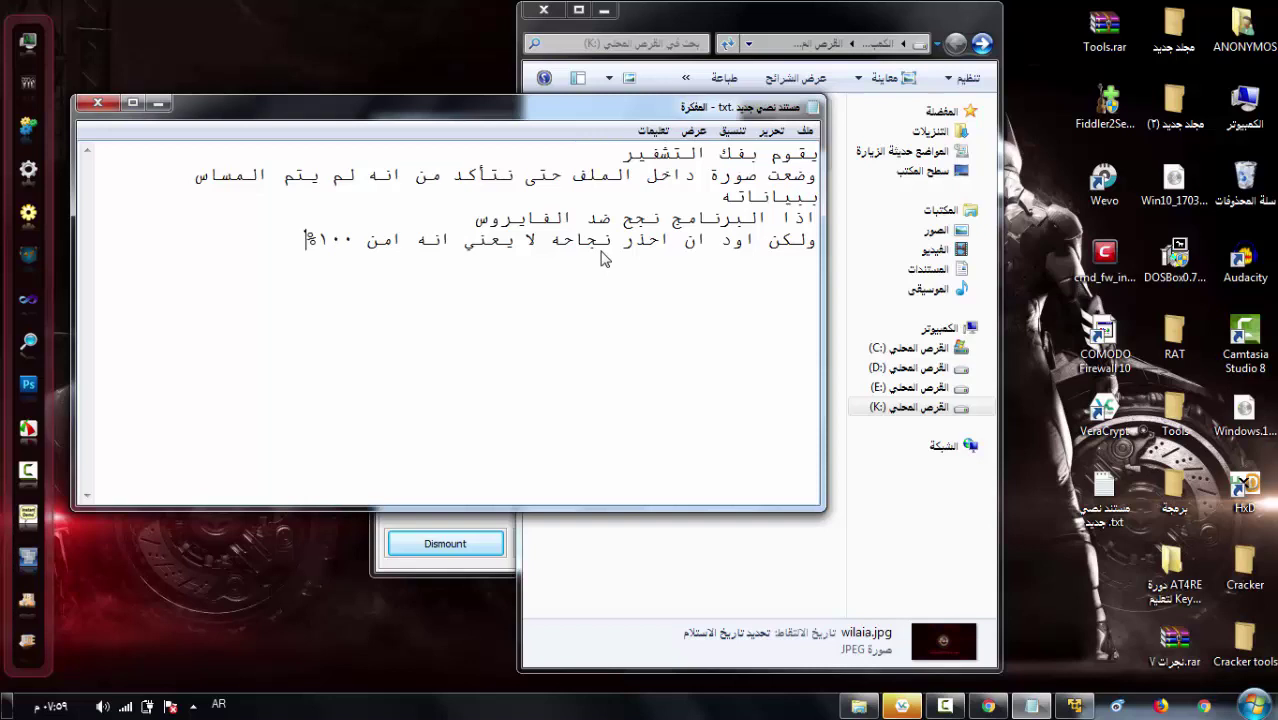
type(" فلا يوجد شئ ام")
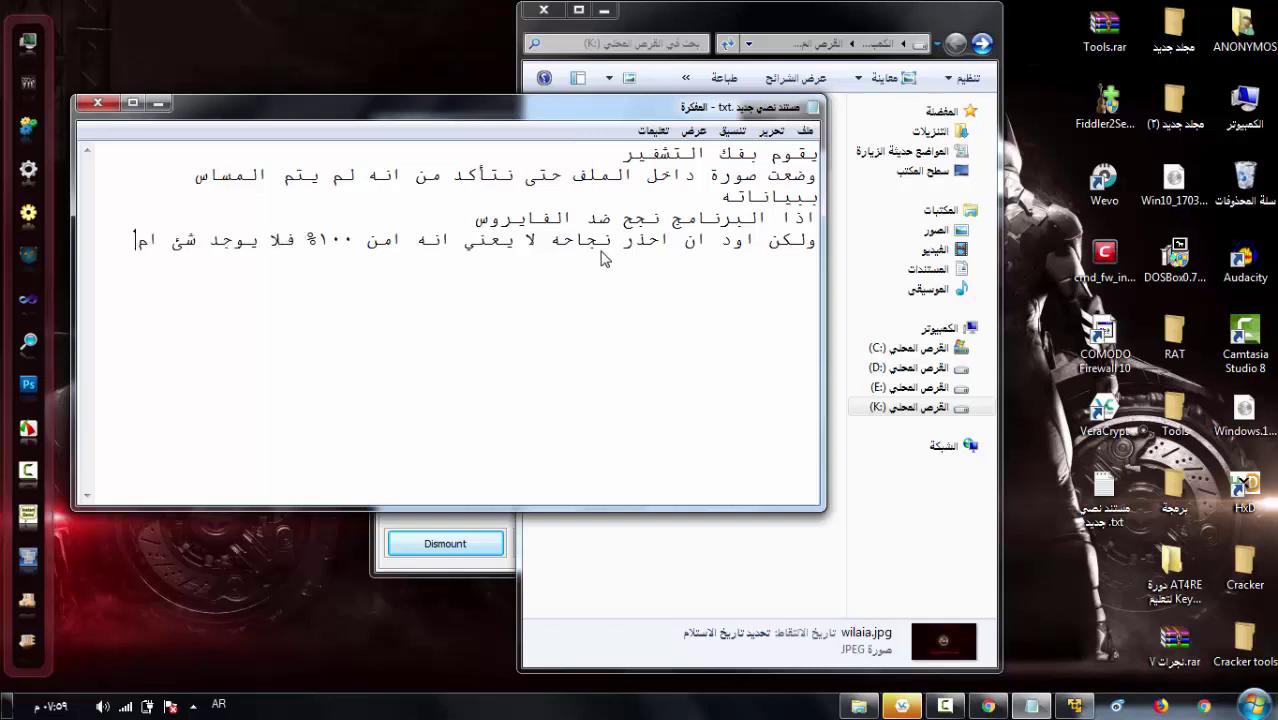
key("BackSpace")
key("BackSpace")
key("BackSpace")
key("BackSpace")
type("برنامج او نزام")
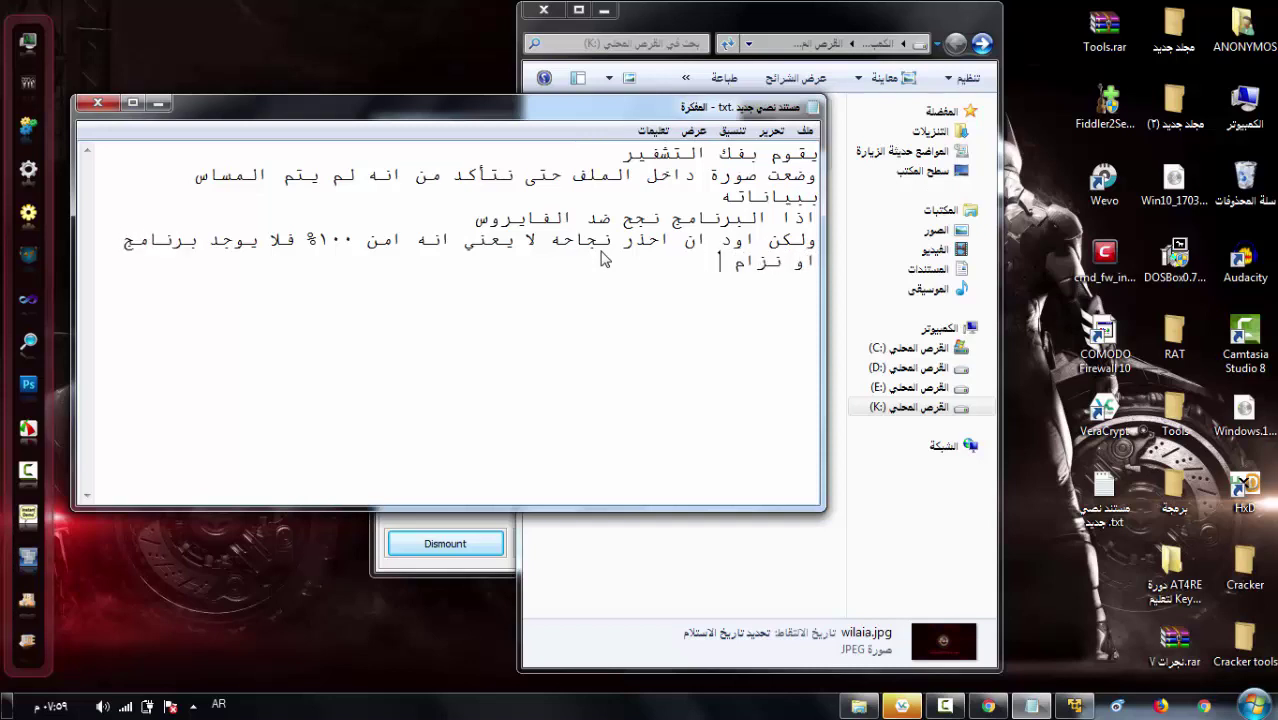
key("BackSpace")
key("BackSpace")
key("BackSpace")
key("BackSpace")
key("BackSpace")
type("ظام امن ١٠٠%")
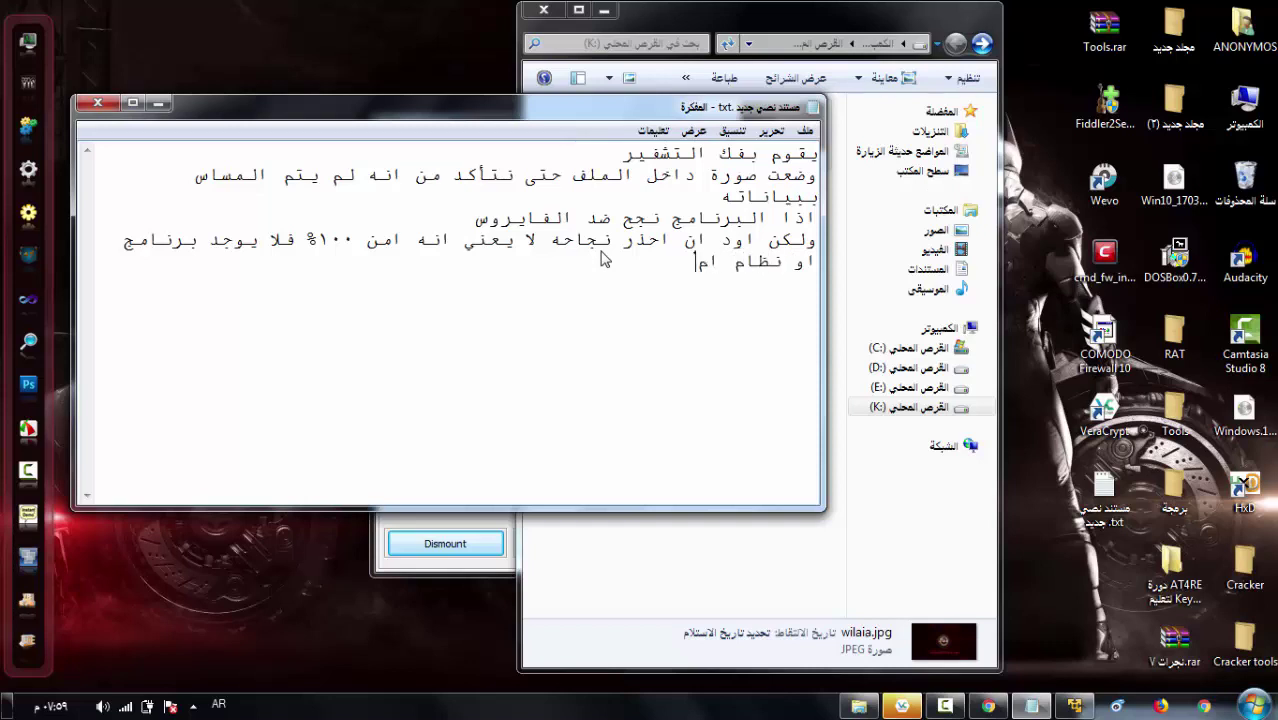